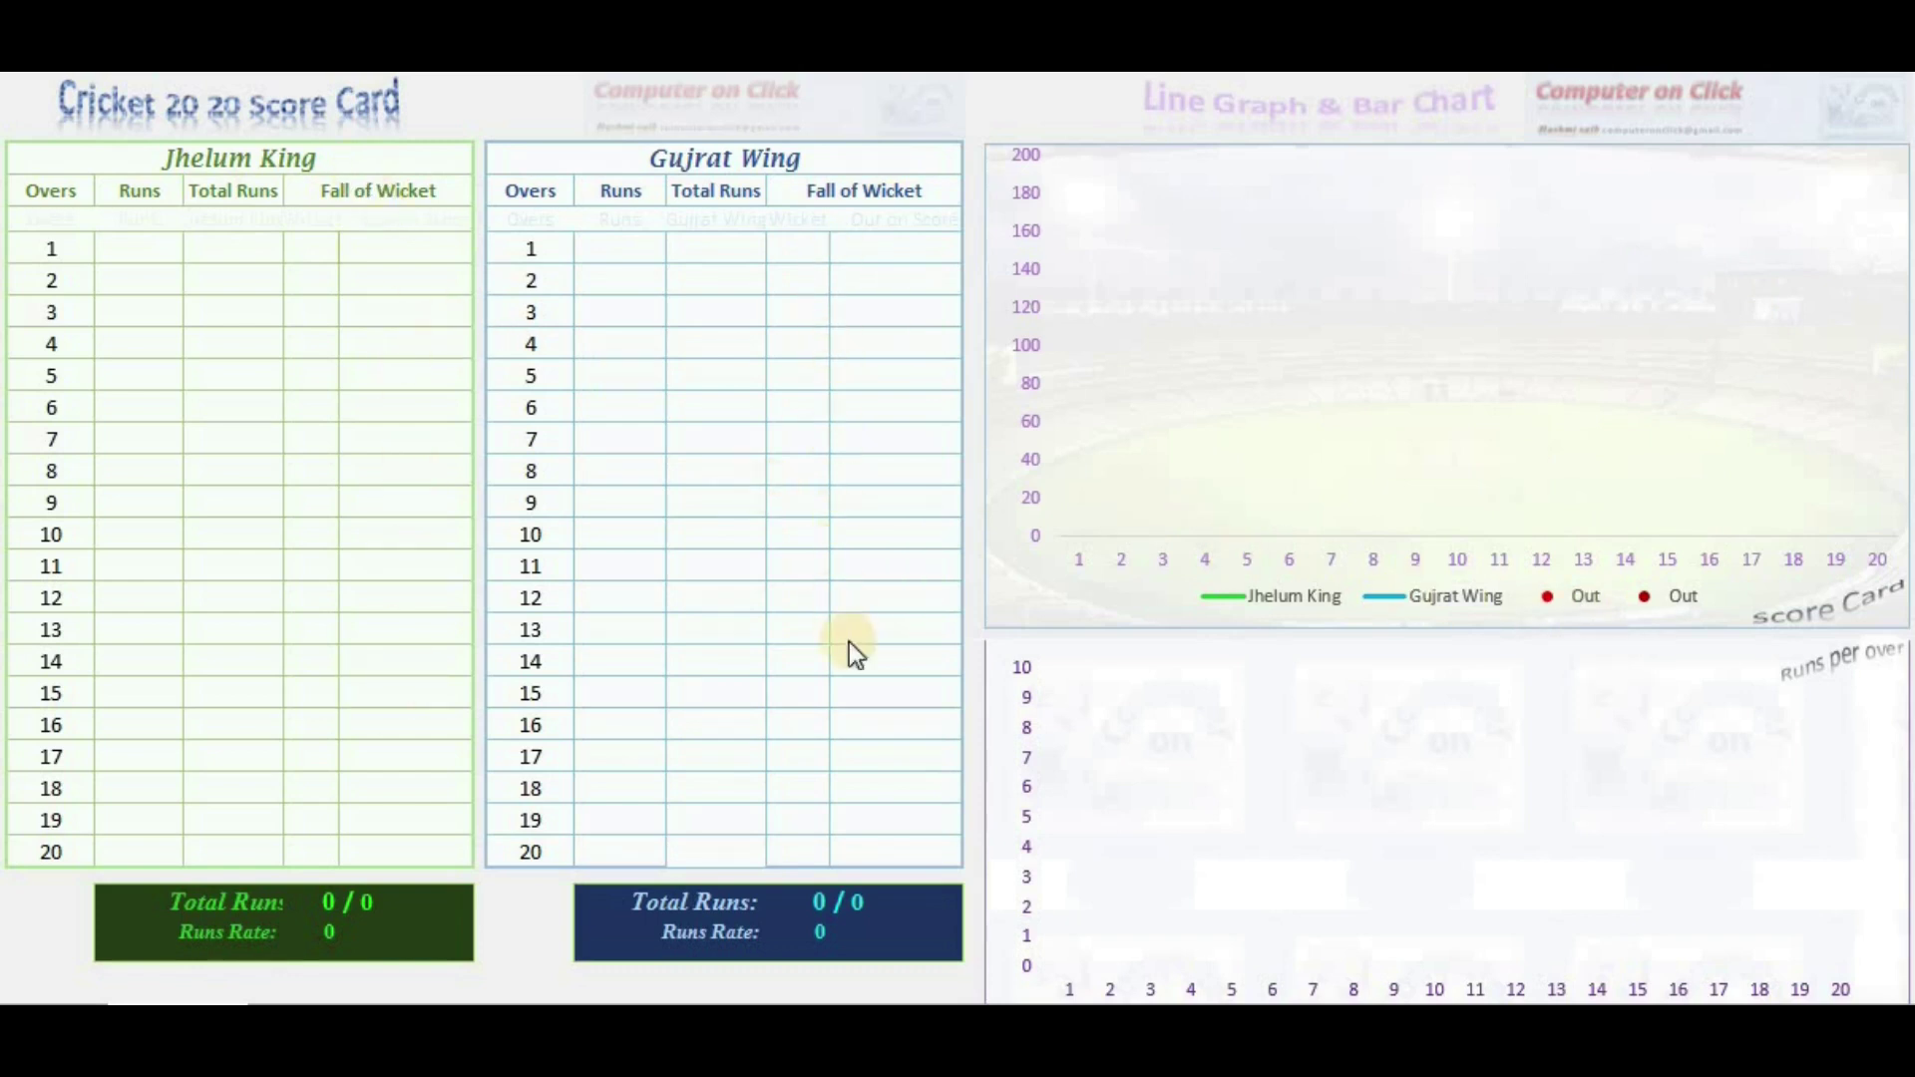
Step: Enter 9 and 7 runs for Jhelum King's overs 1 and 2
left_click(138, 248)
type("9")
key("Return")
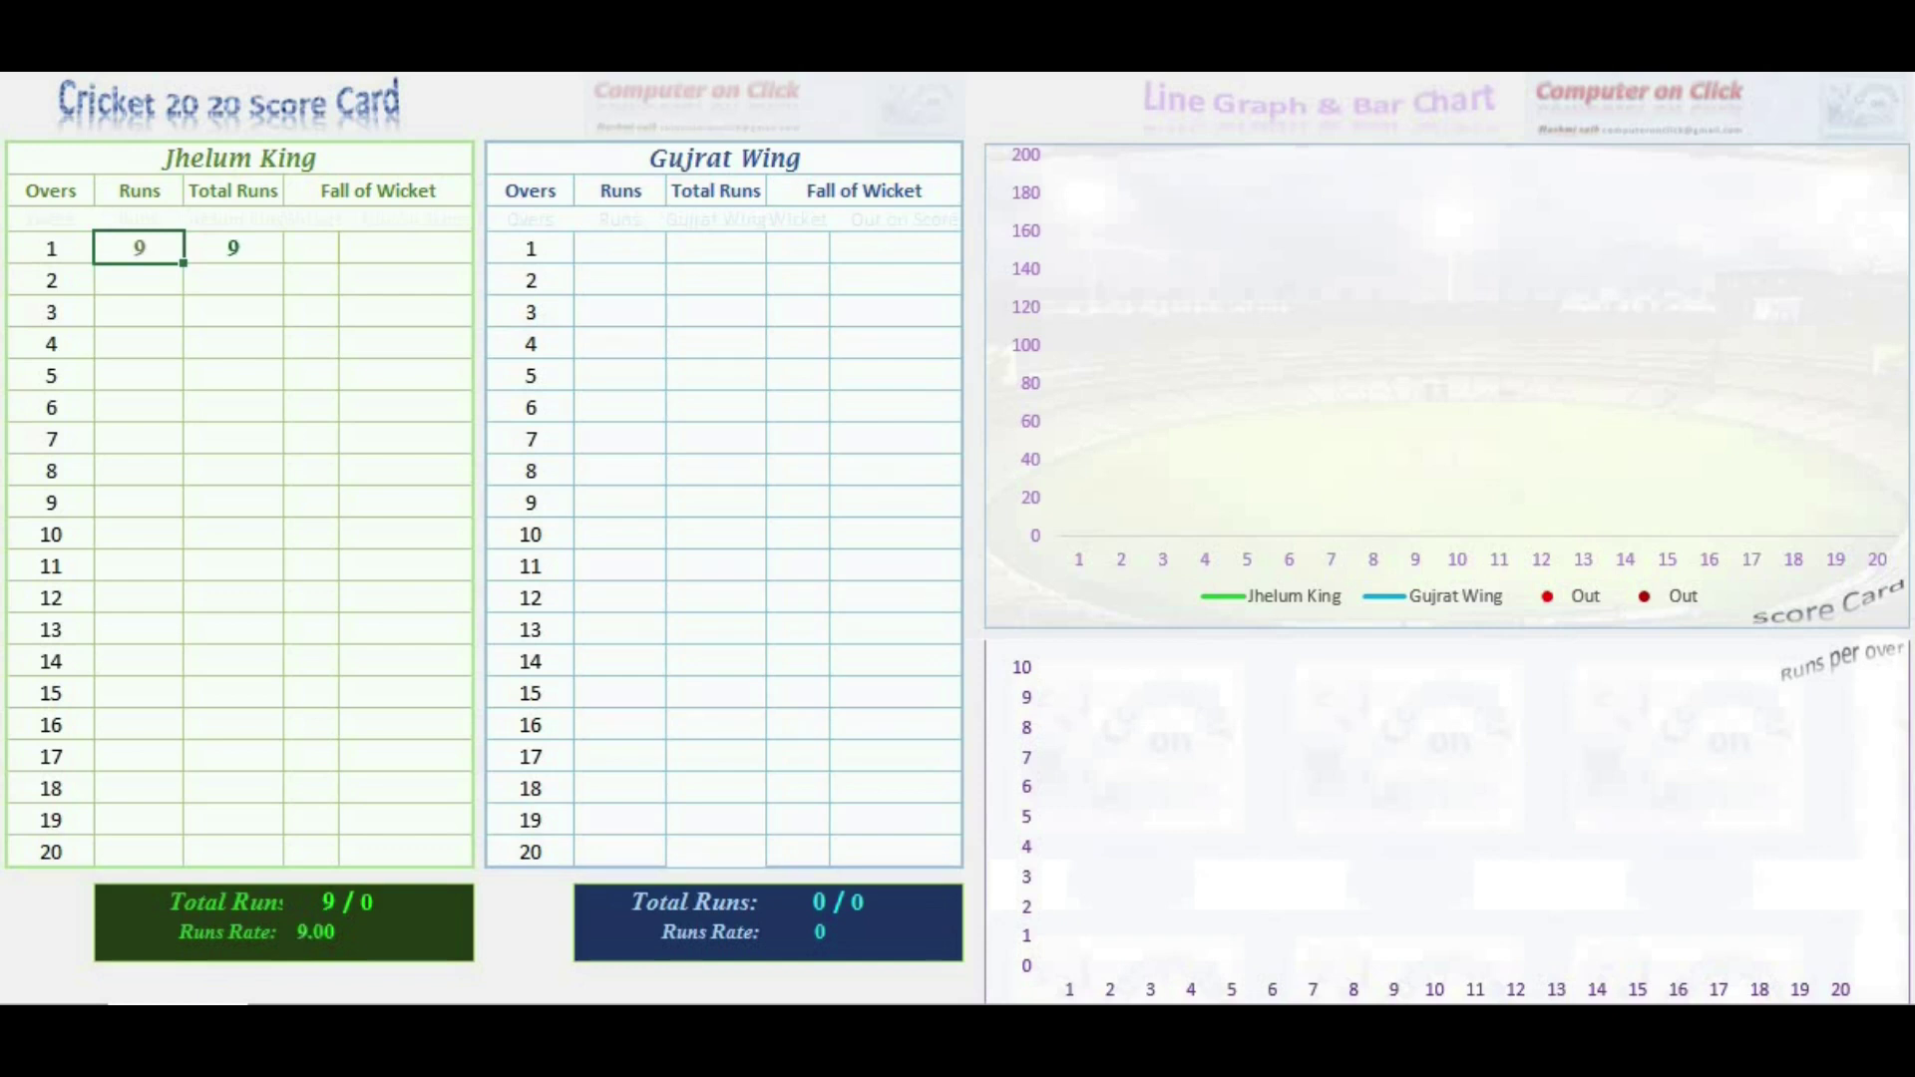
left_click(139, 279)
type("7")
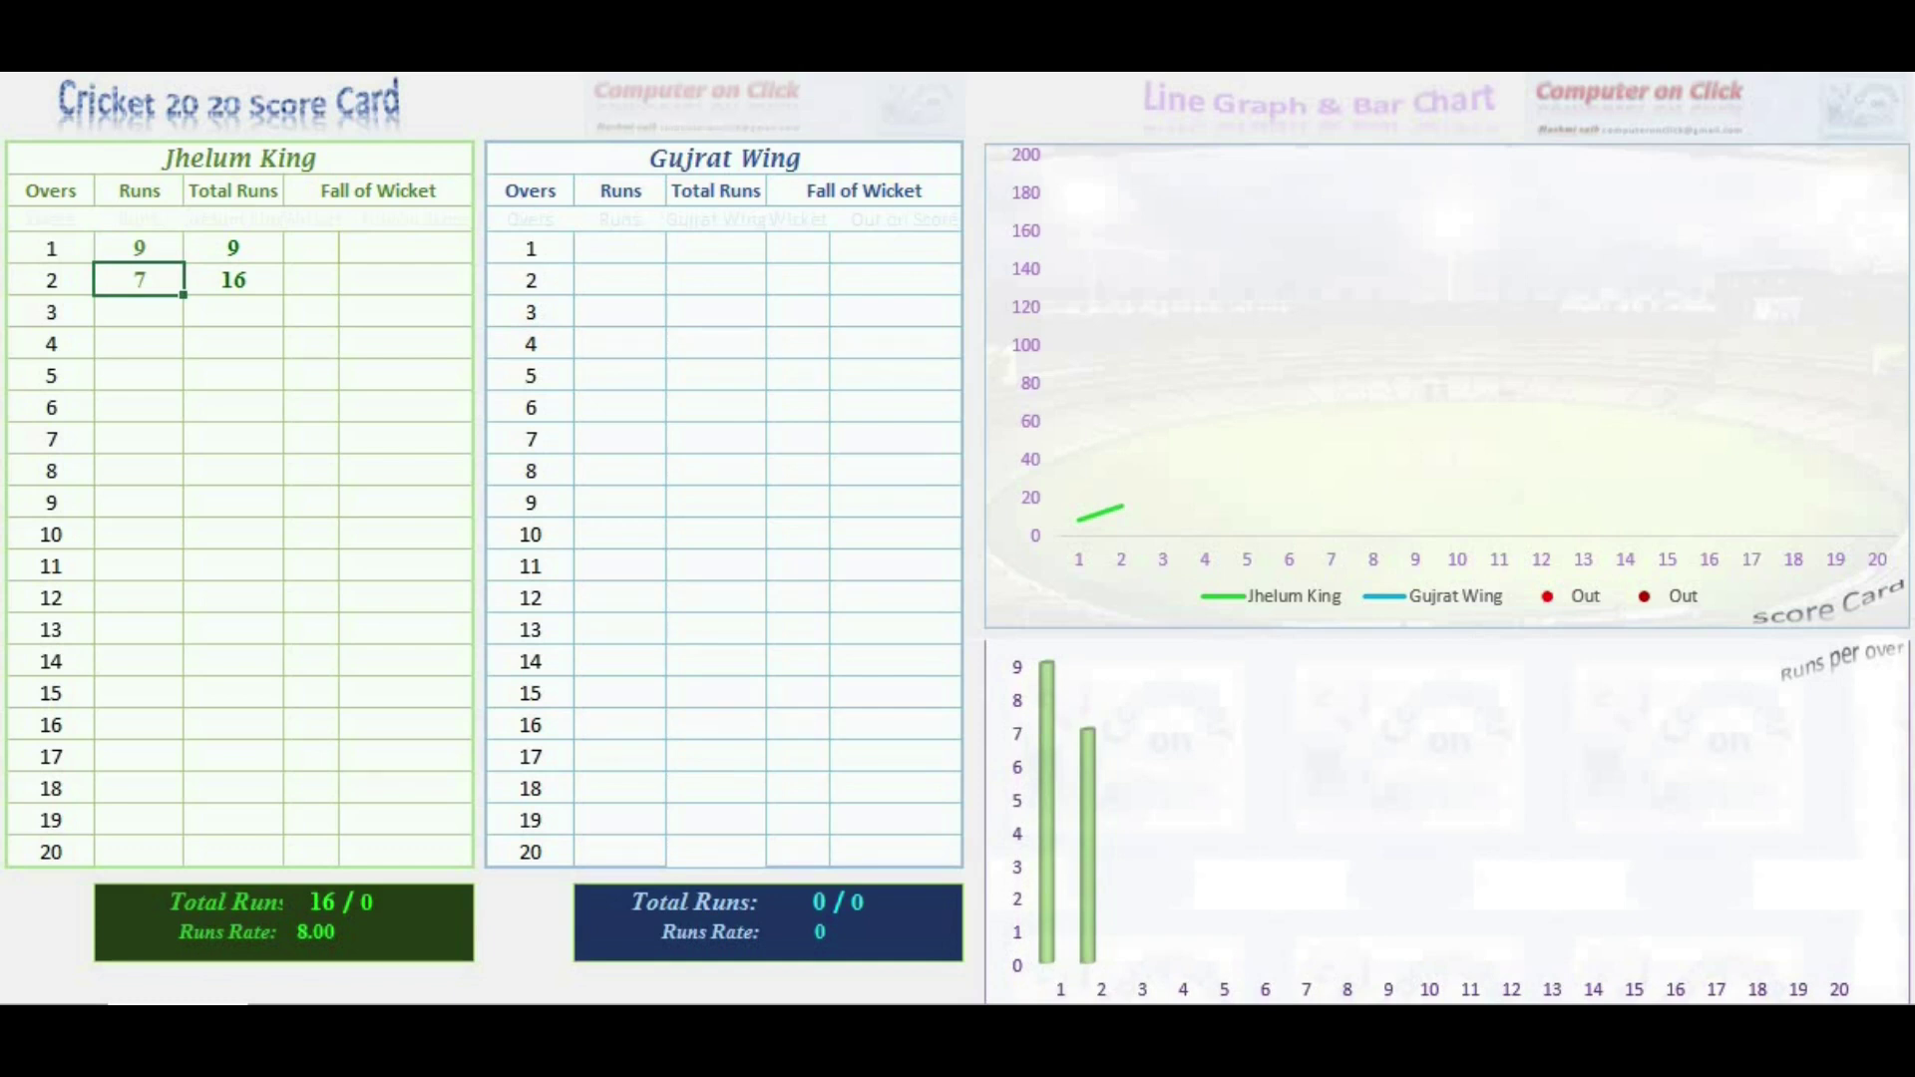
key("Down")
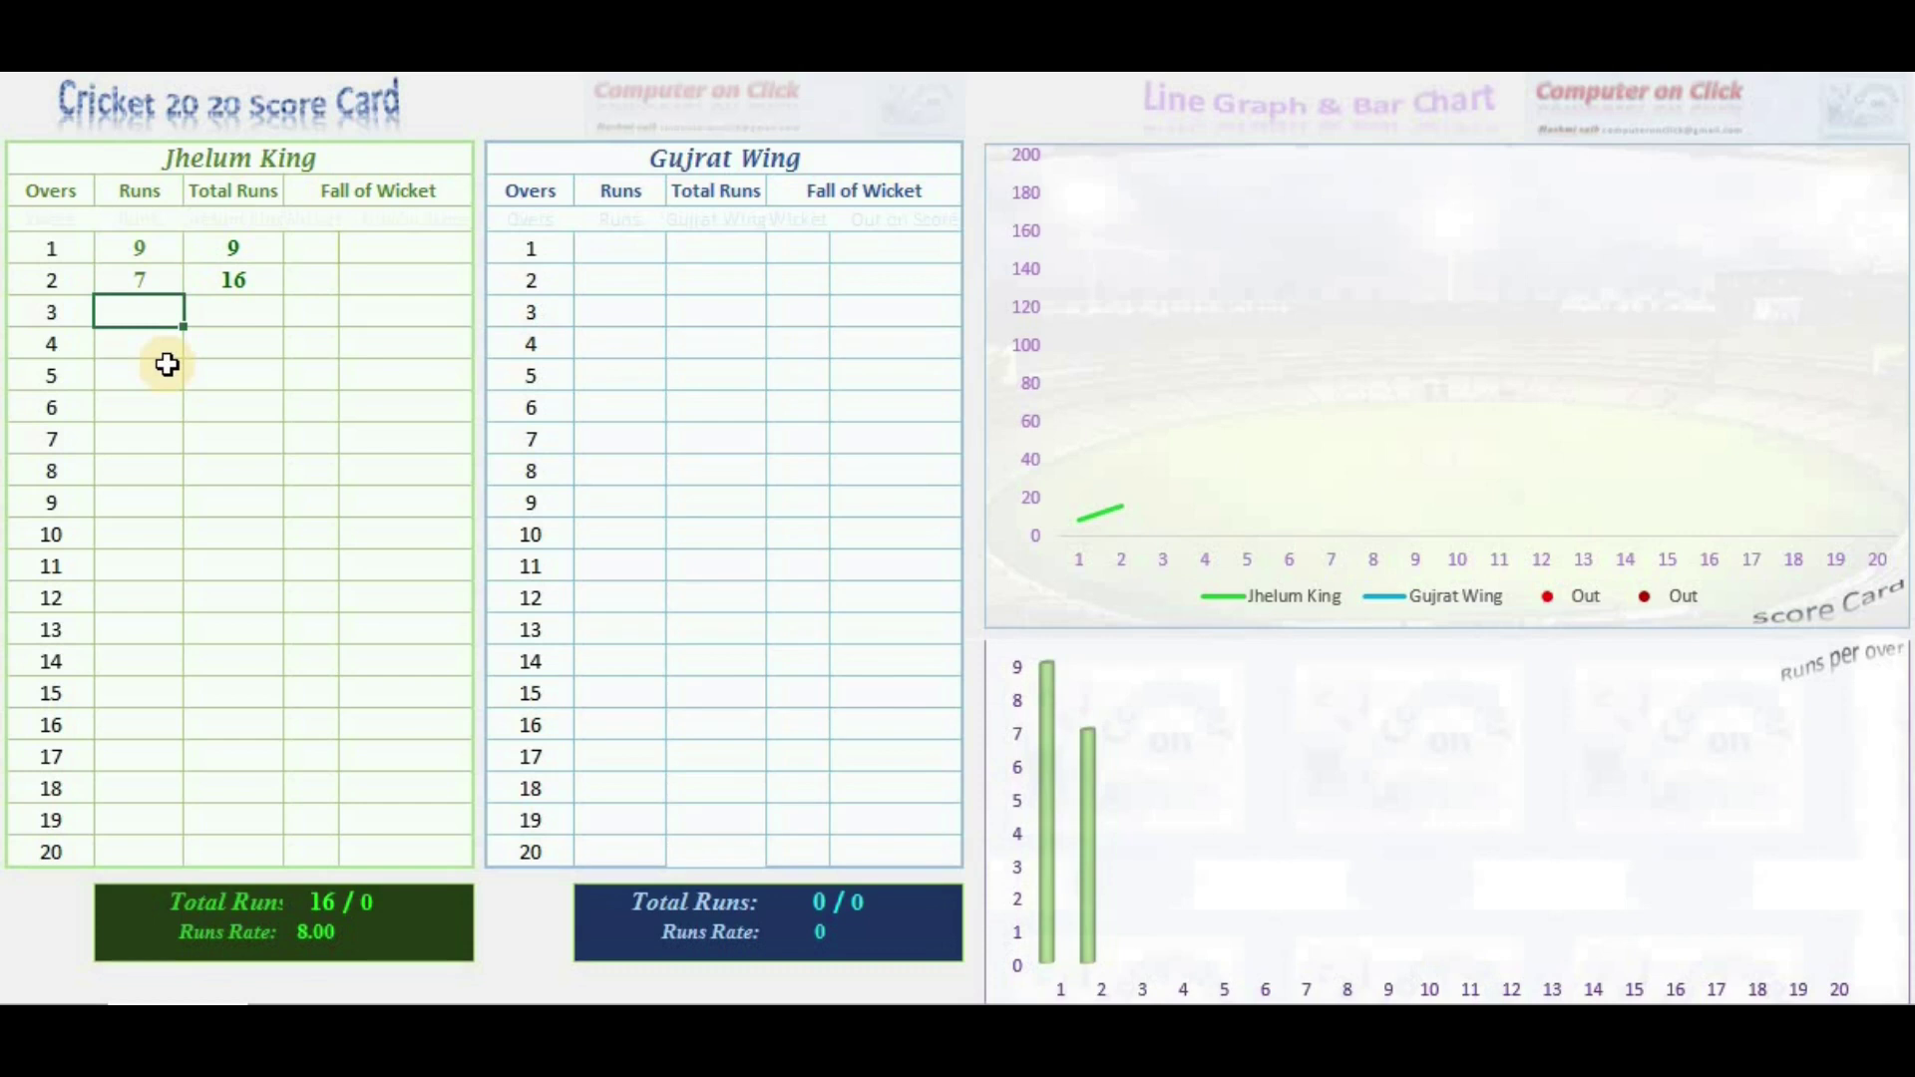
Step: Enter 9 runs for Jhelum King's over 3, making the total 25 at 8.33
type("9")
key("Return")
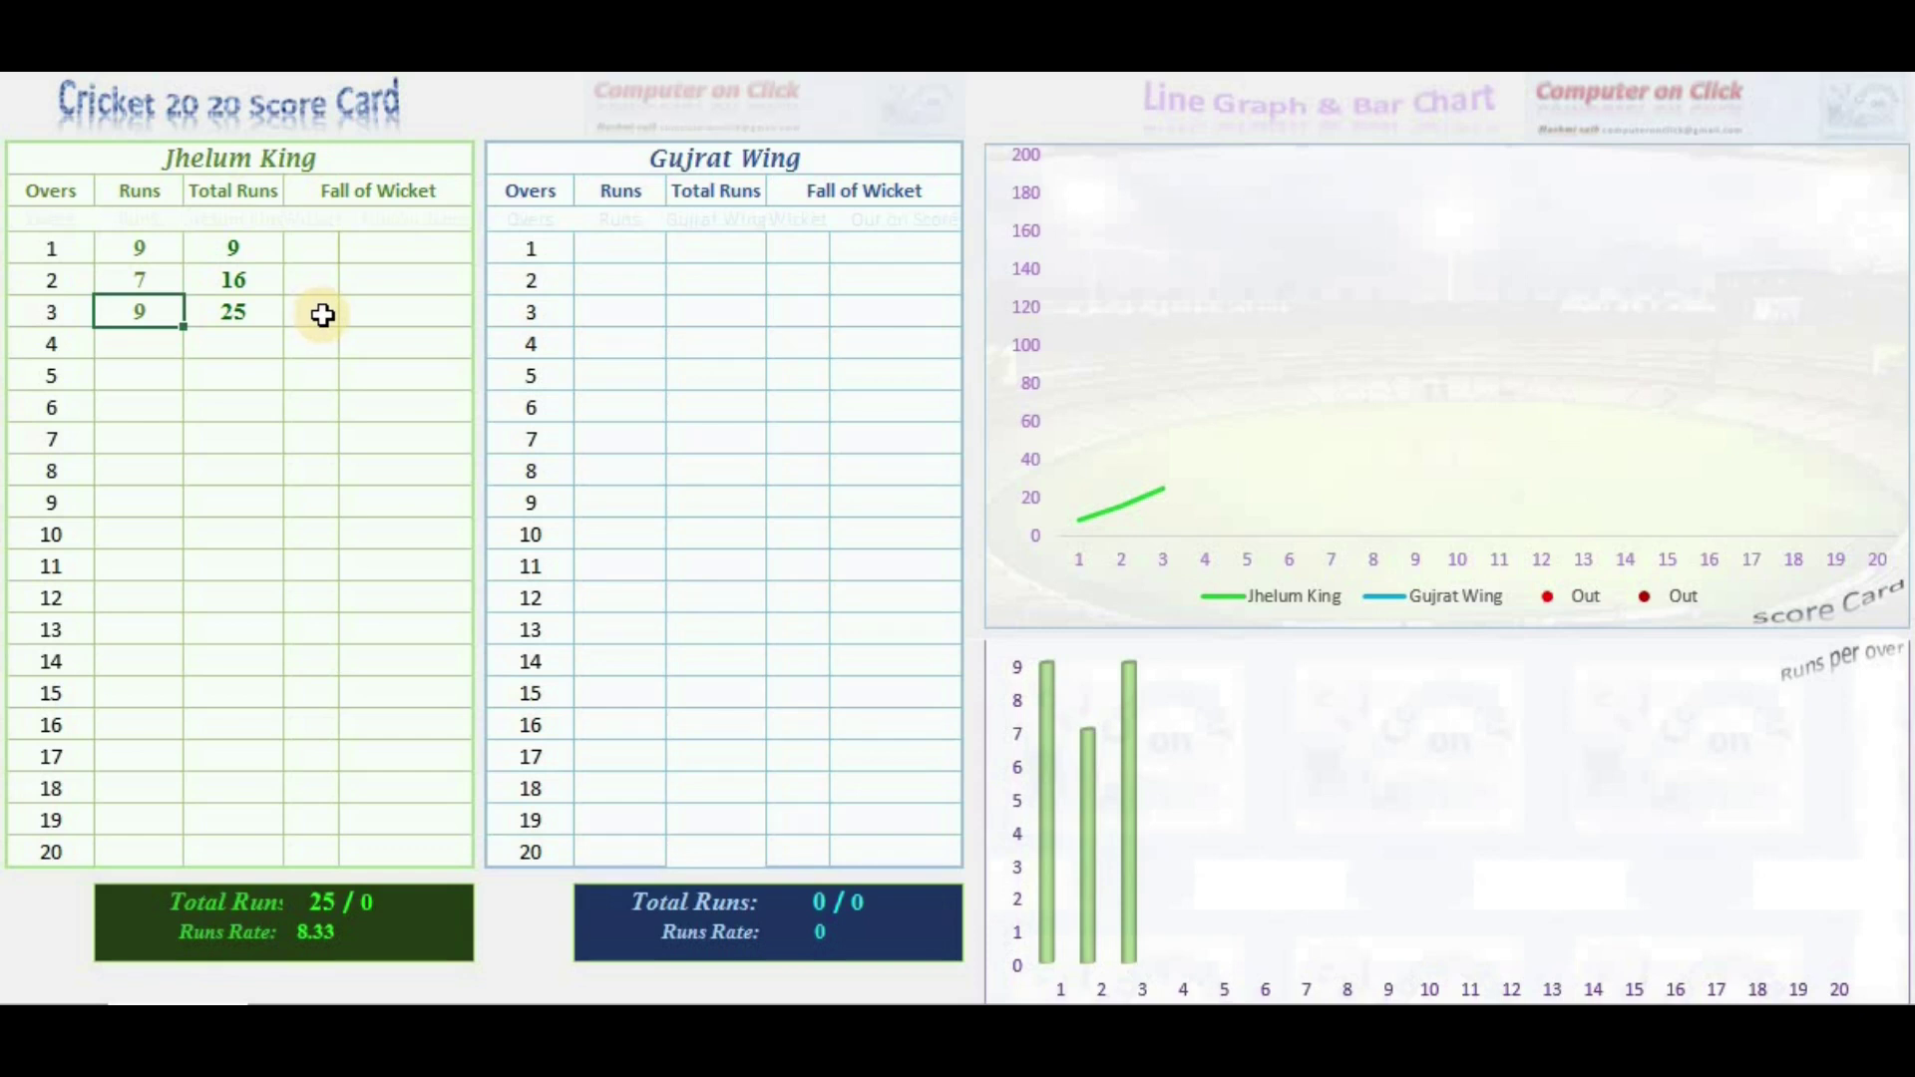
Step: Record Jhelum King's first wicket in over 3 and enter 7 runs for over 4
left_click(323, 315)
type("1")
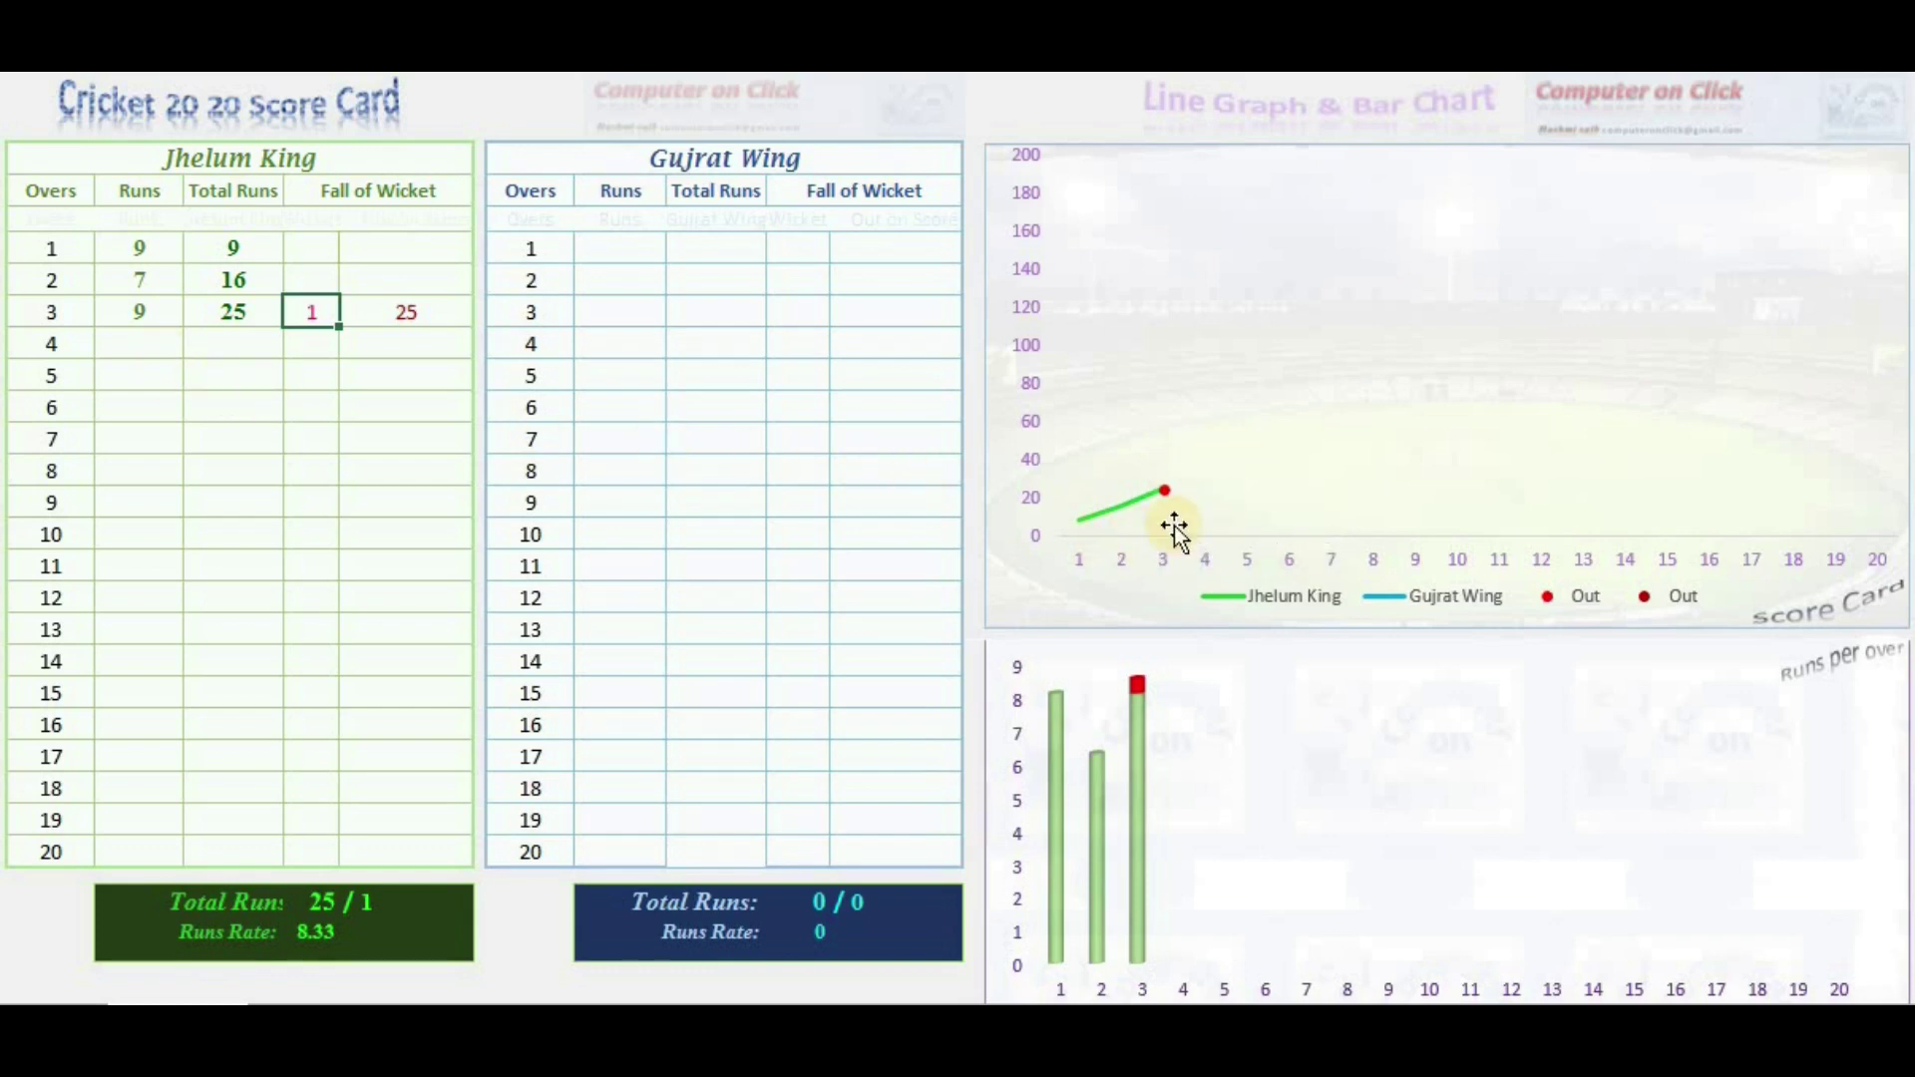
left_click(145, 347)
type("7")
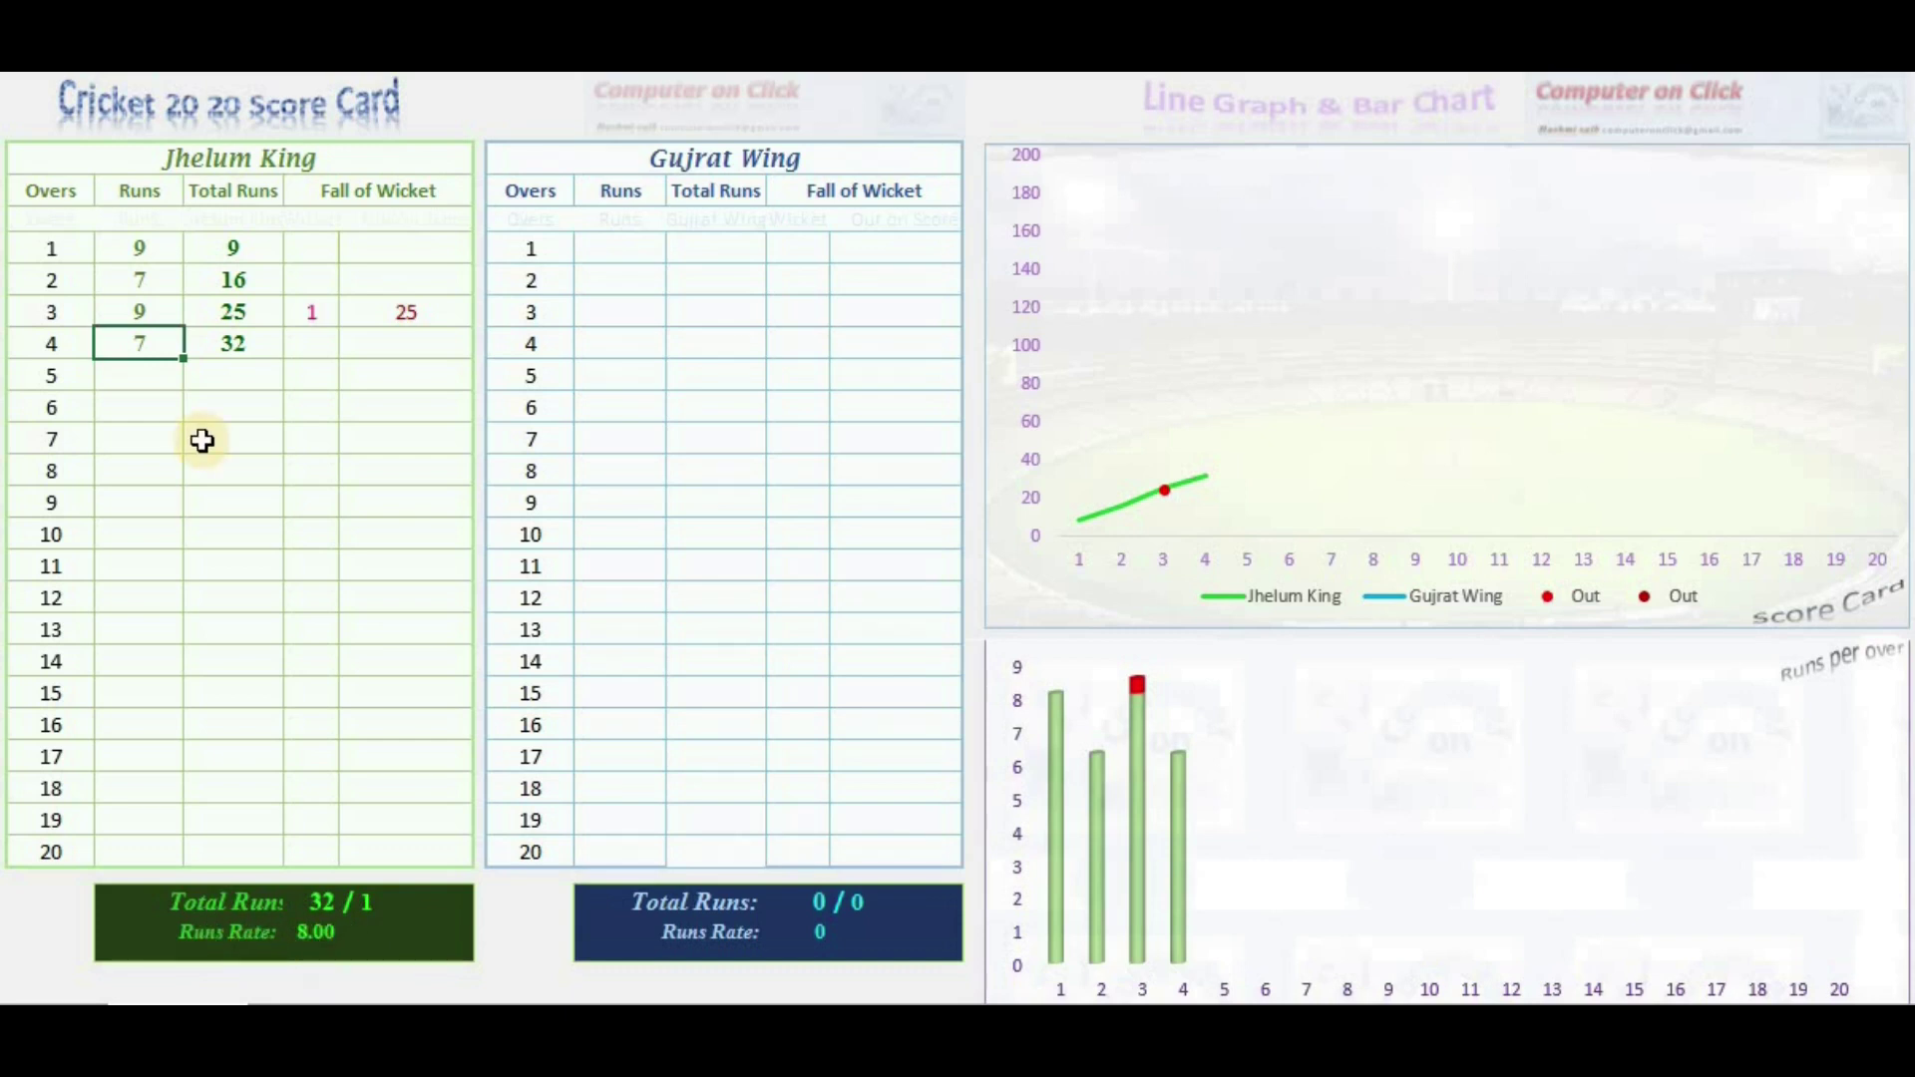
key("Down")
Step: Enter 9, 4 and 7 runs for Jhelum King's overs 5, 6 and 8
type("9")
key("ctrl+Return")
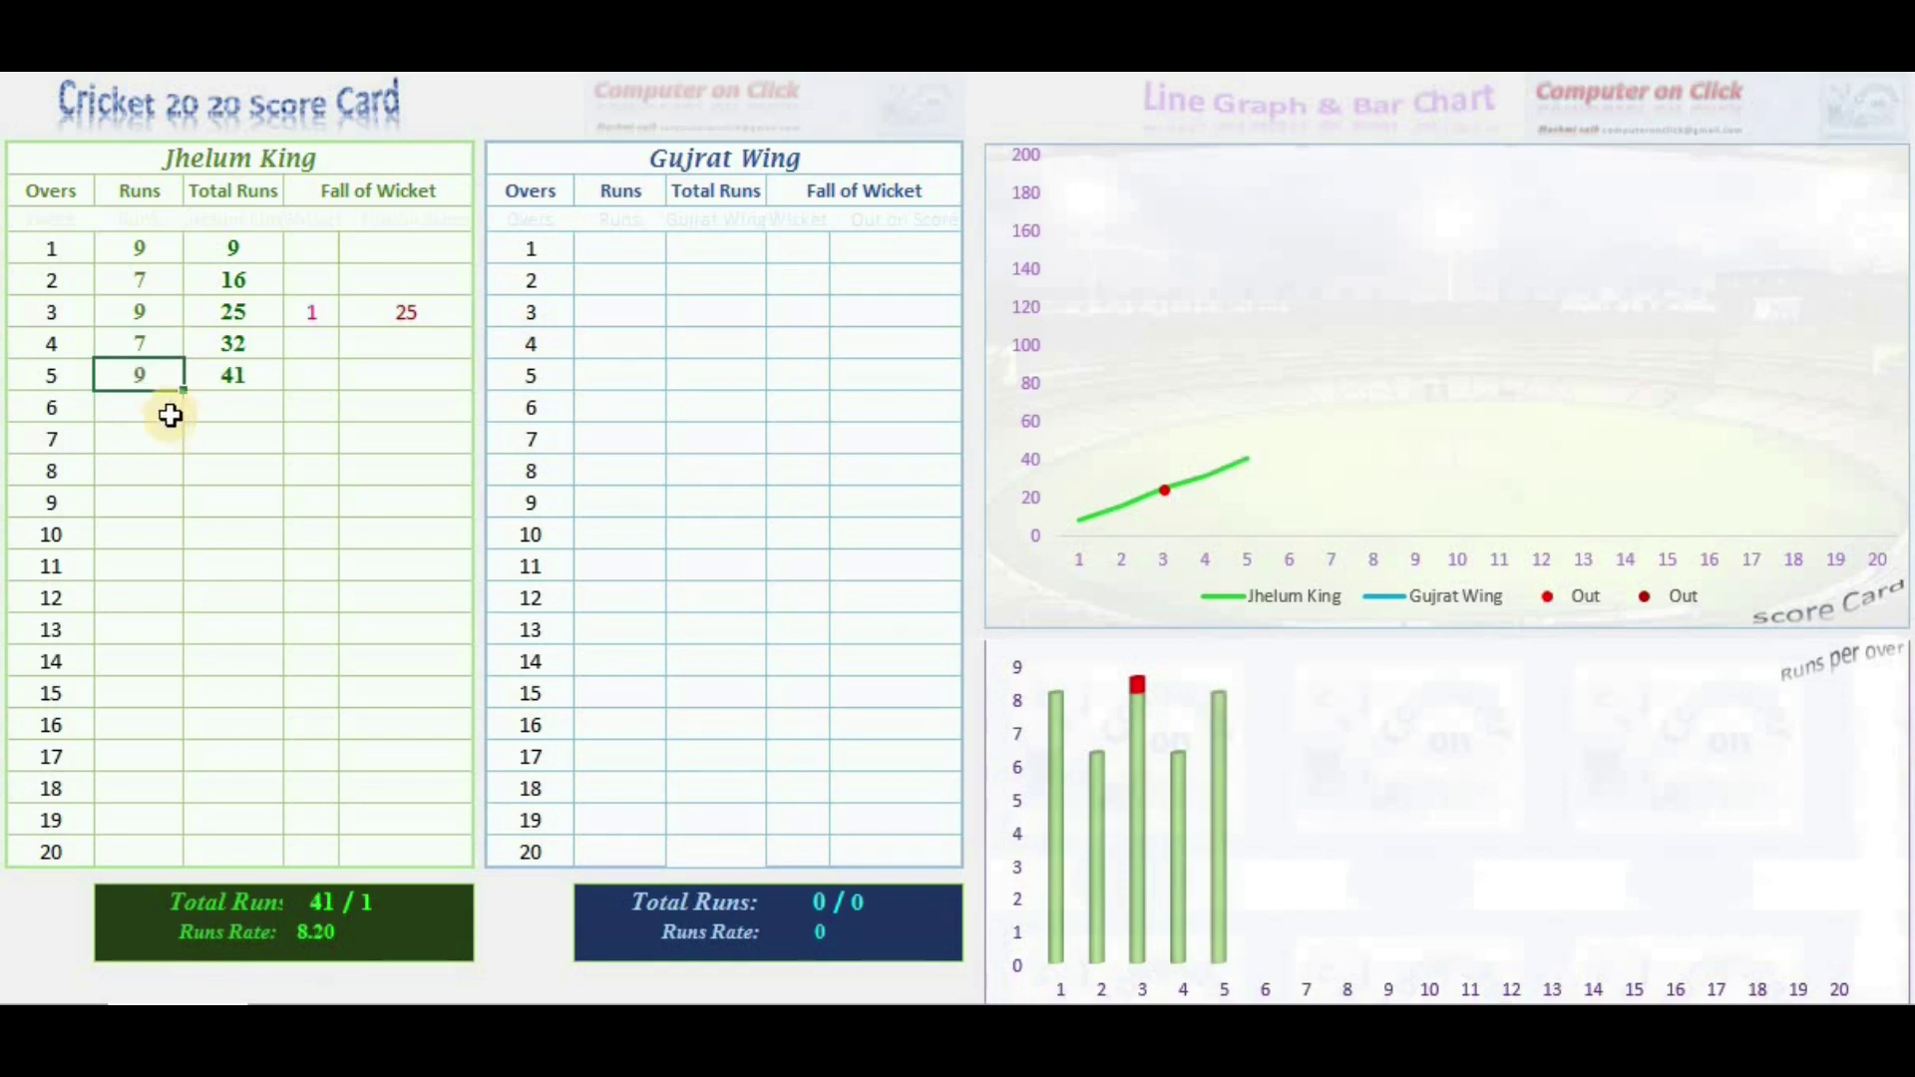
key("Down")
type("4")
key("ctrl+Return")
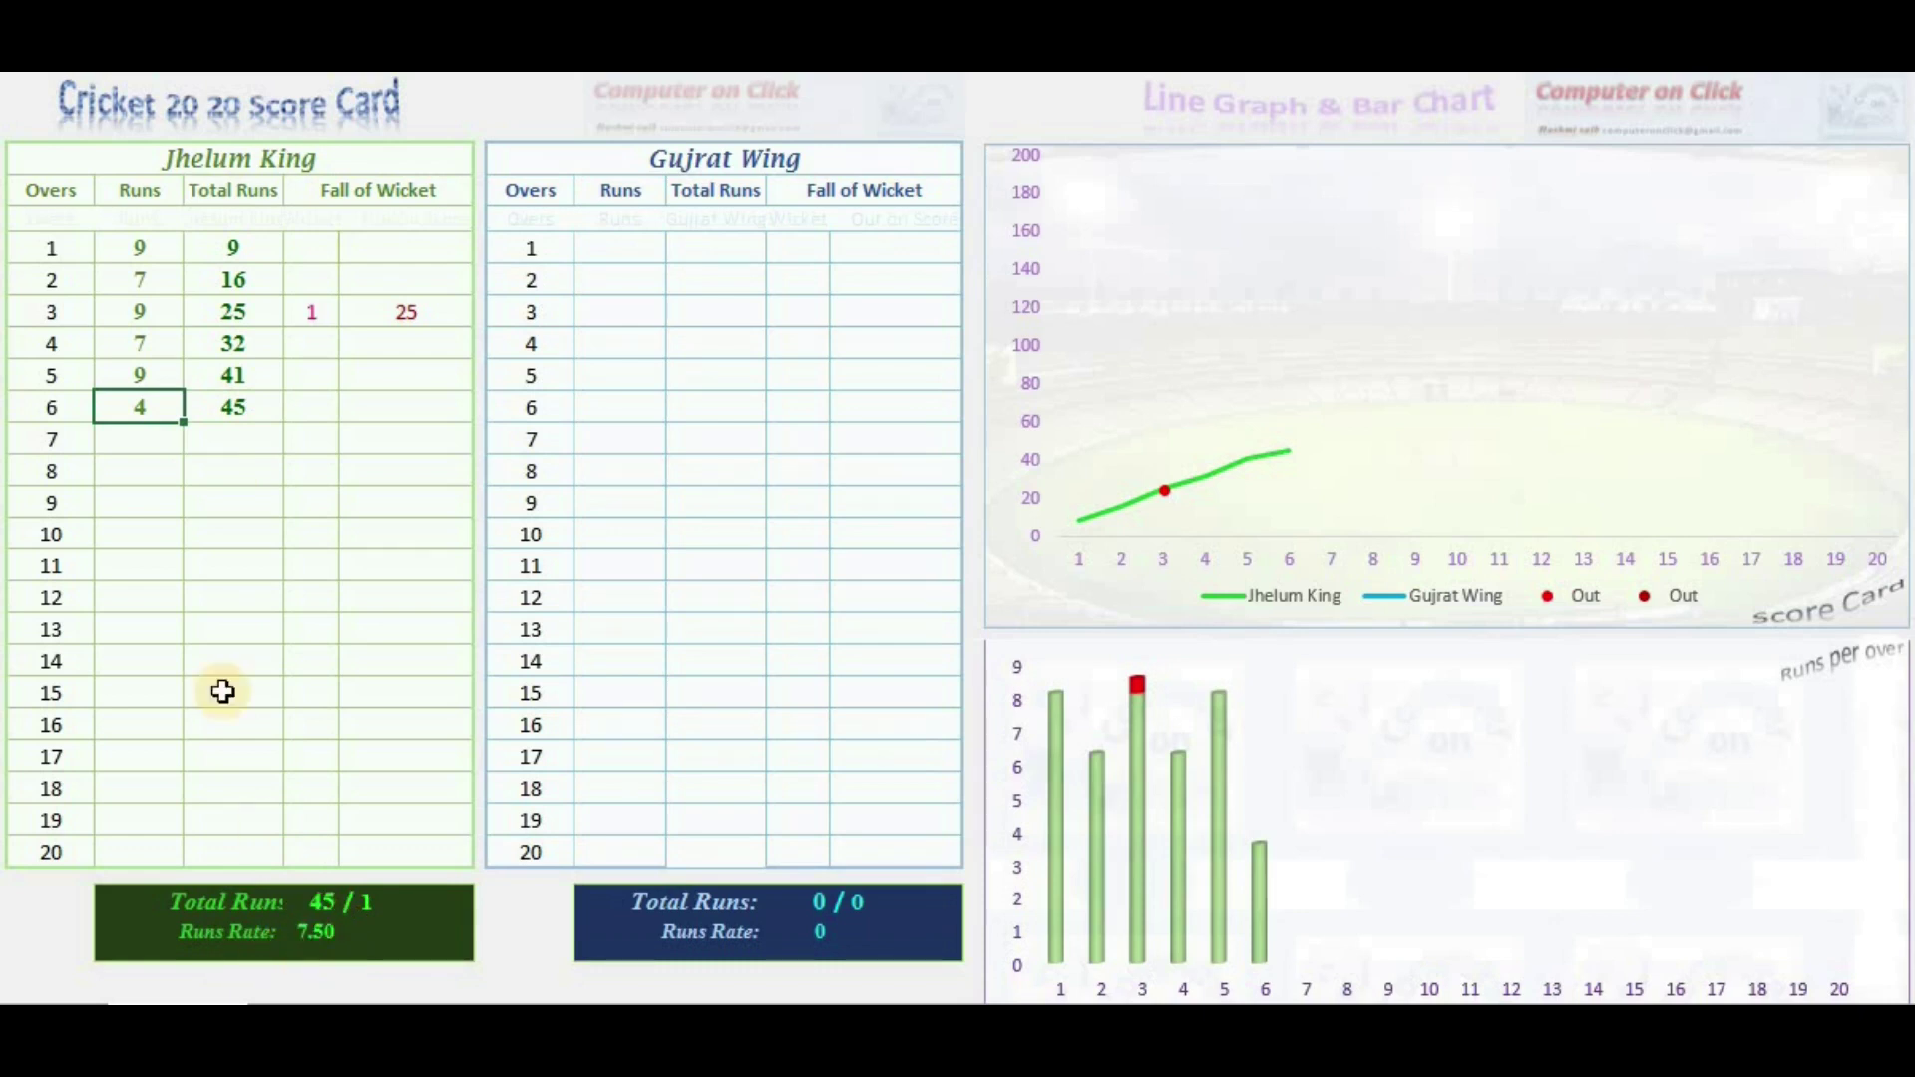
type("8")
left_click(147, 478)
type("7")
key("Return")
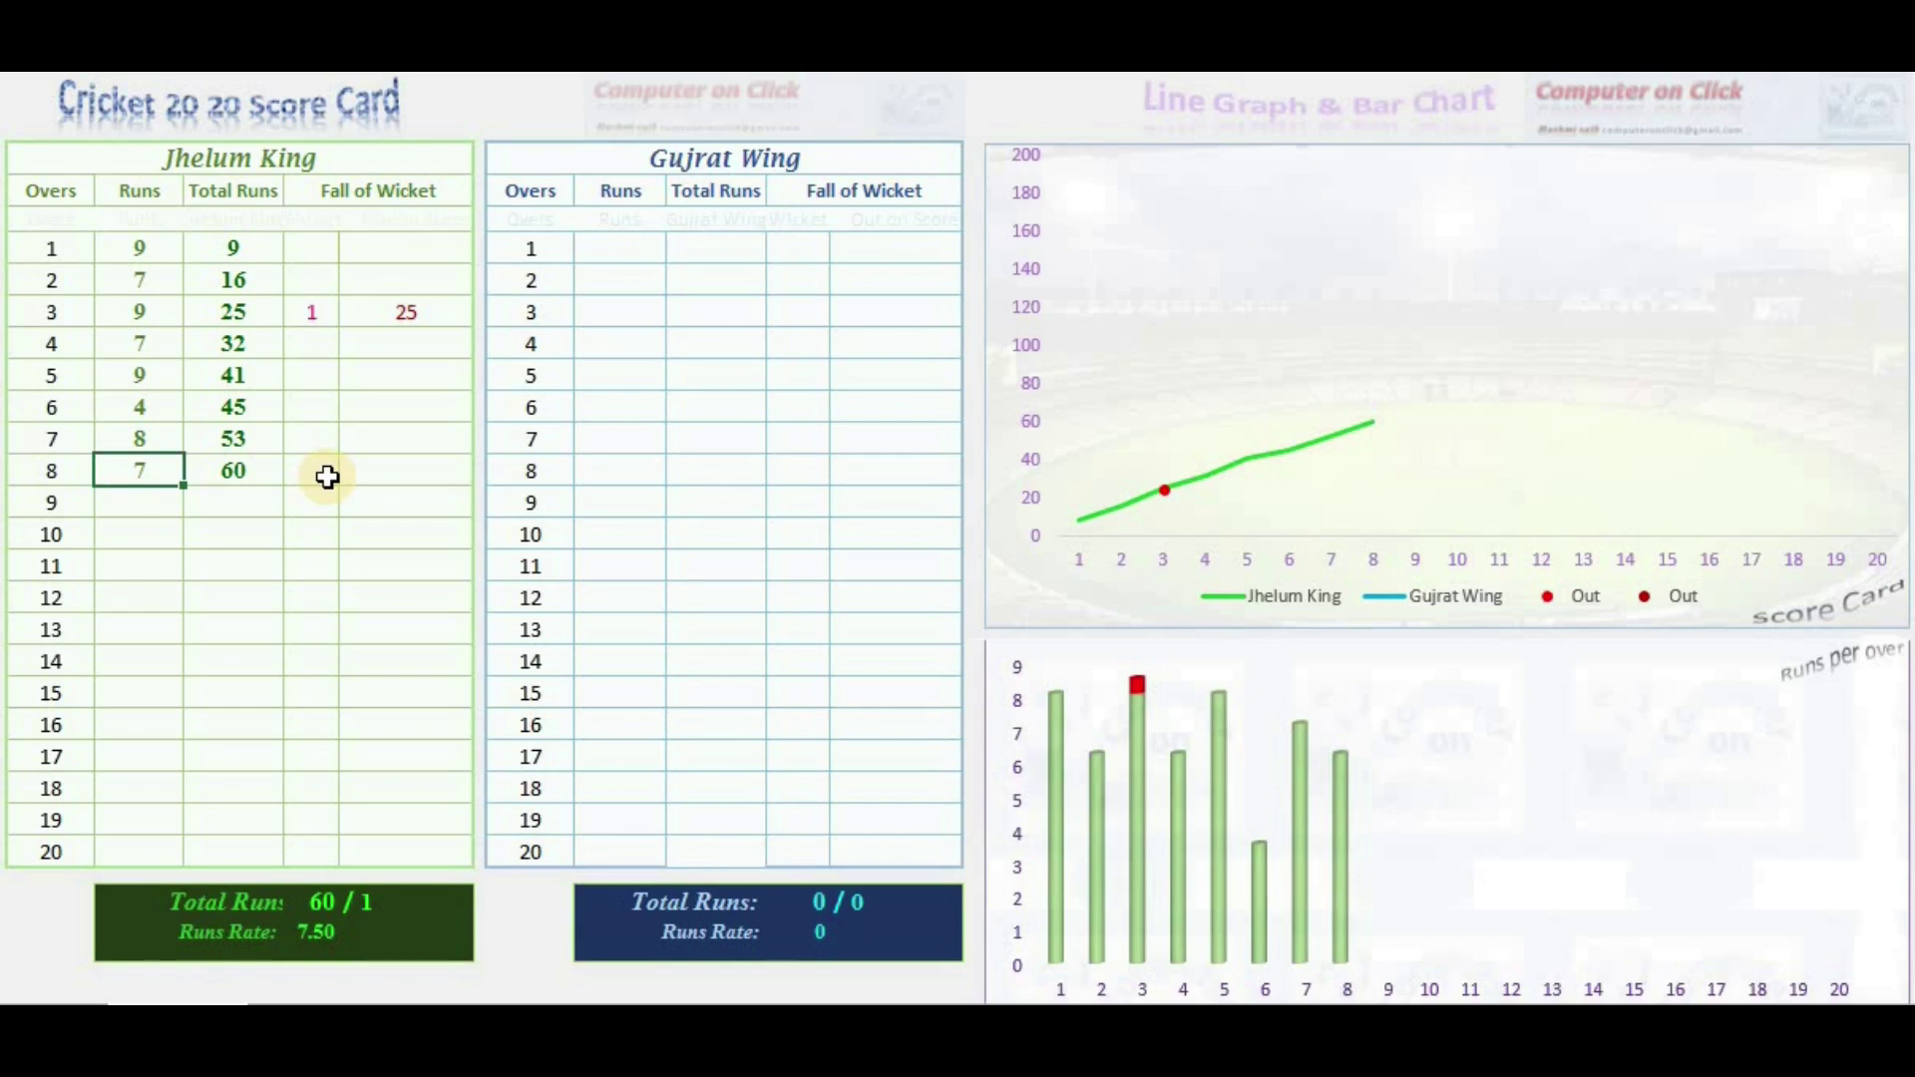
Step: Record Jhelum King's second wicket in over 8 and enter 9 and 5 runs for overs 9–10
left_click(328, 477)
left_click(327, 477)
type("2")
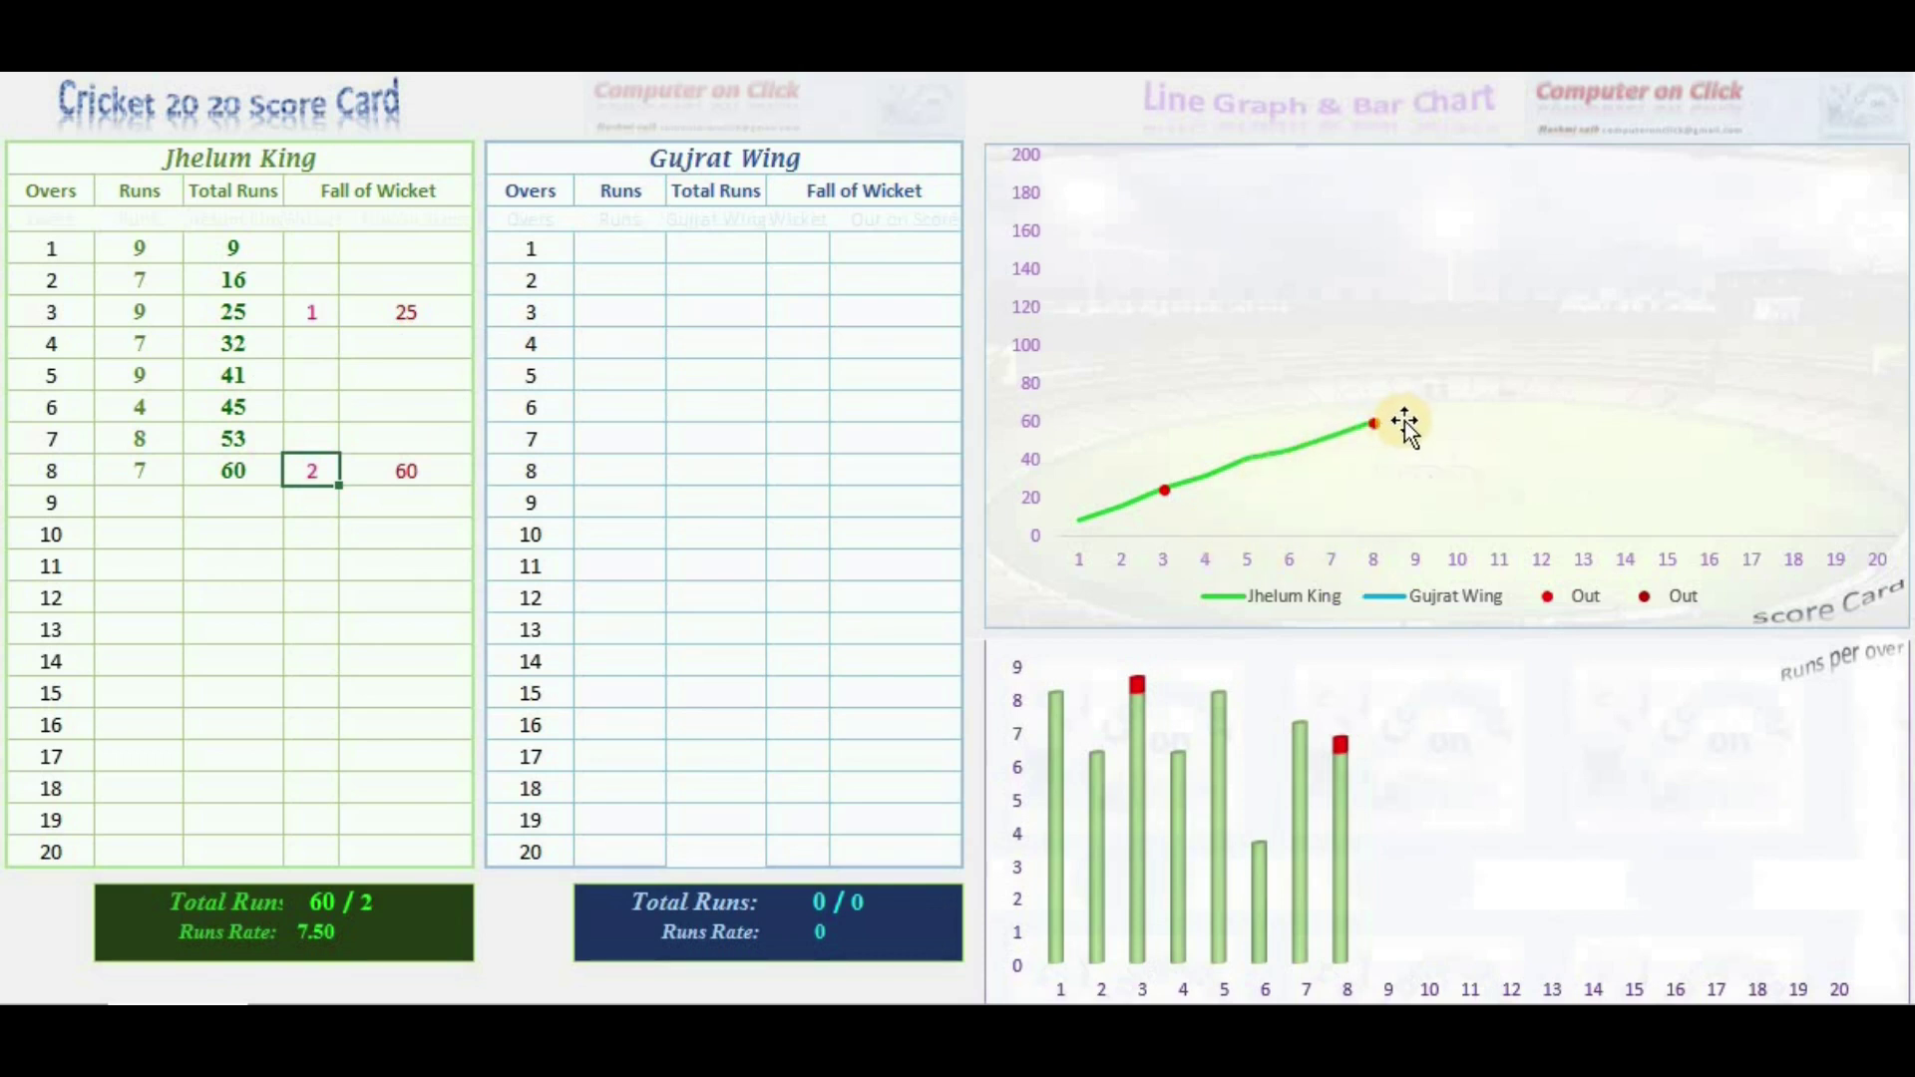
mouse_move(1373, 426)
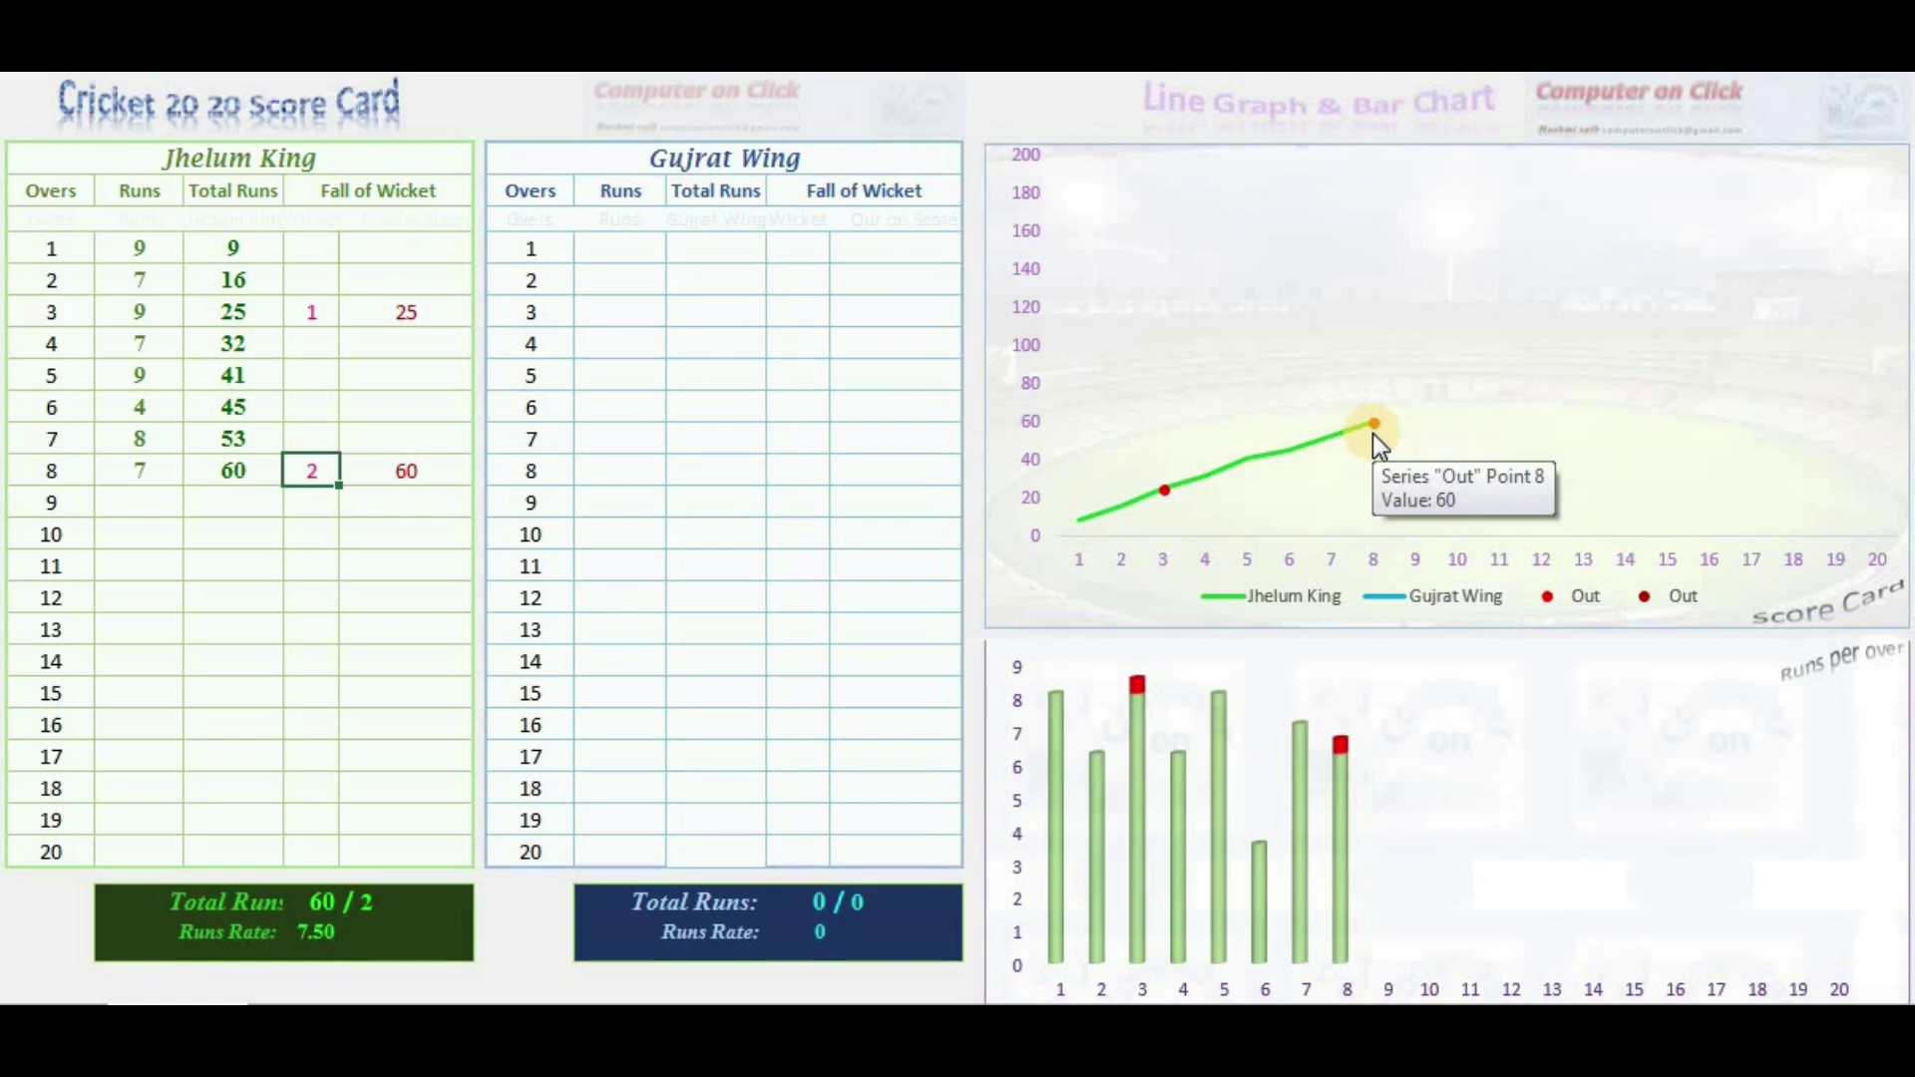
left_click(139, 501)
type("9")
key("Return")
left_click(157, 542)
type("5")
key("Return")
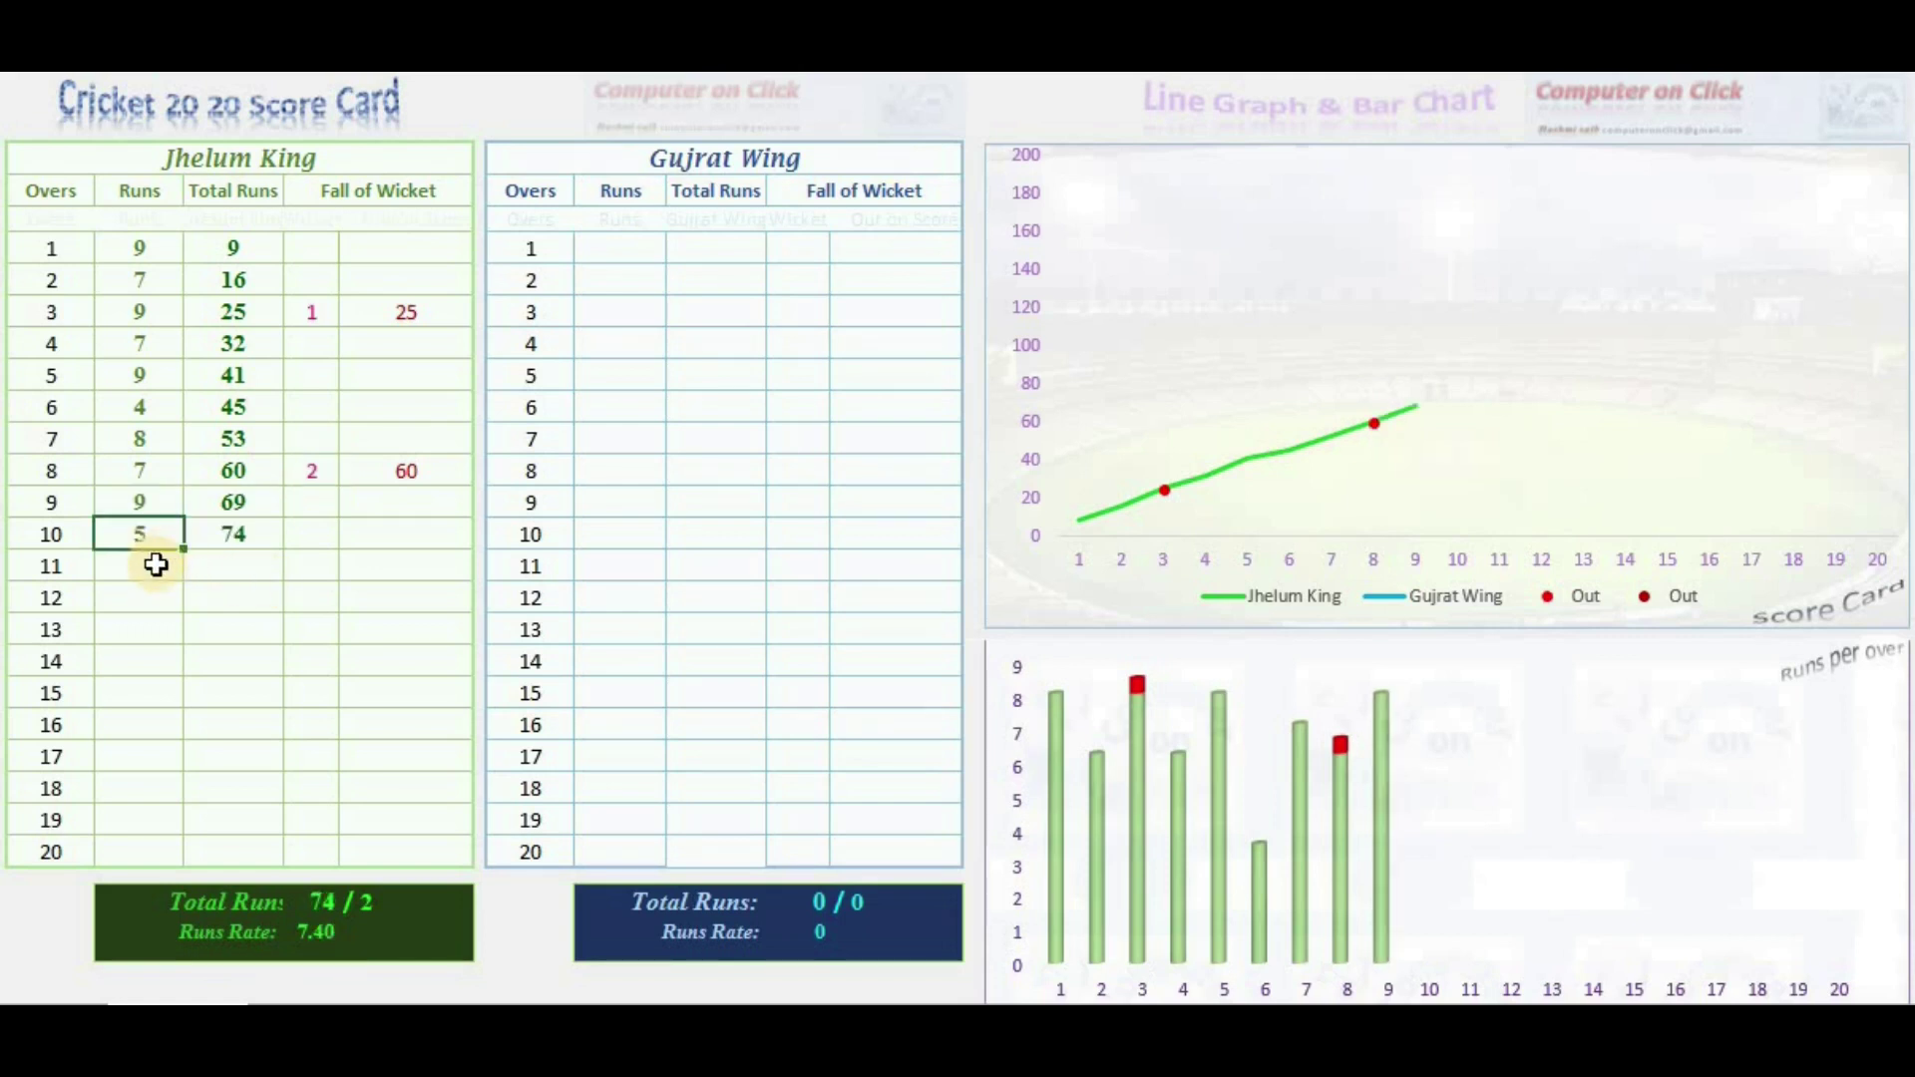
Step: Enter 13, 10 and 5 runs for overs 11–13 and record the third wicket in over 13
left_click(157, 564)
type("13")
key("Return")
left_click(157, 597)
type("10")
key("Return")
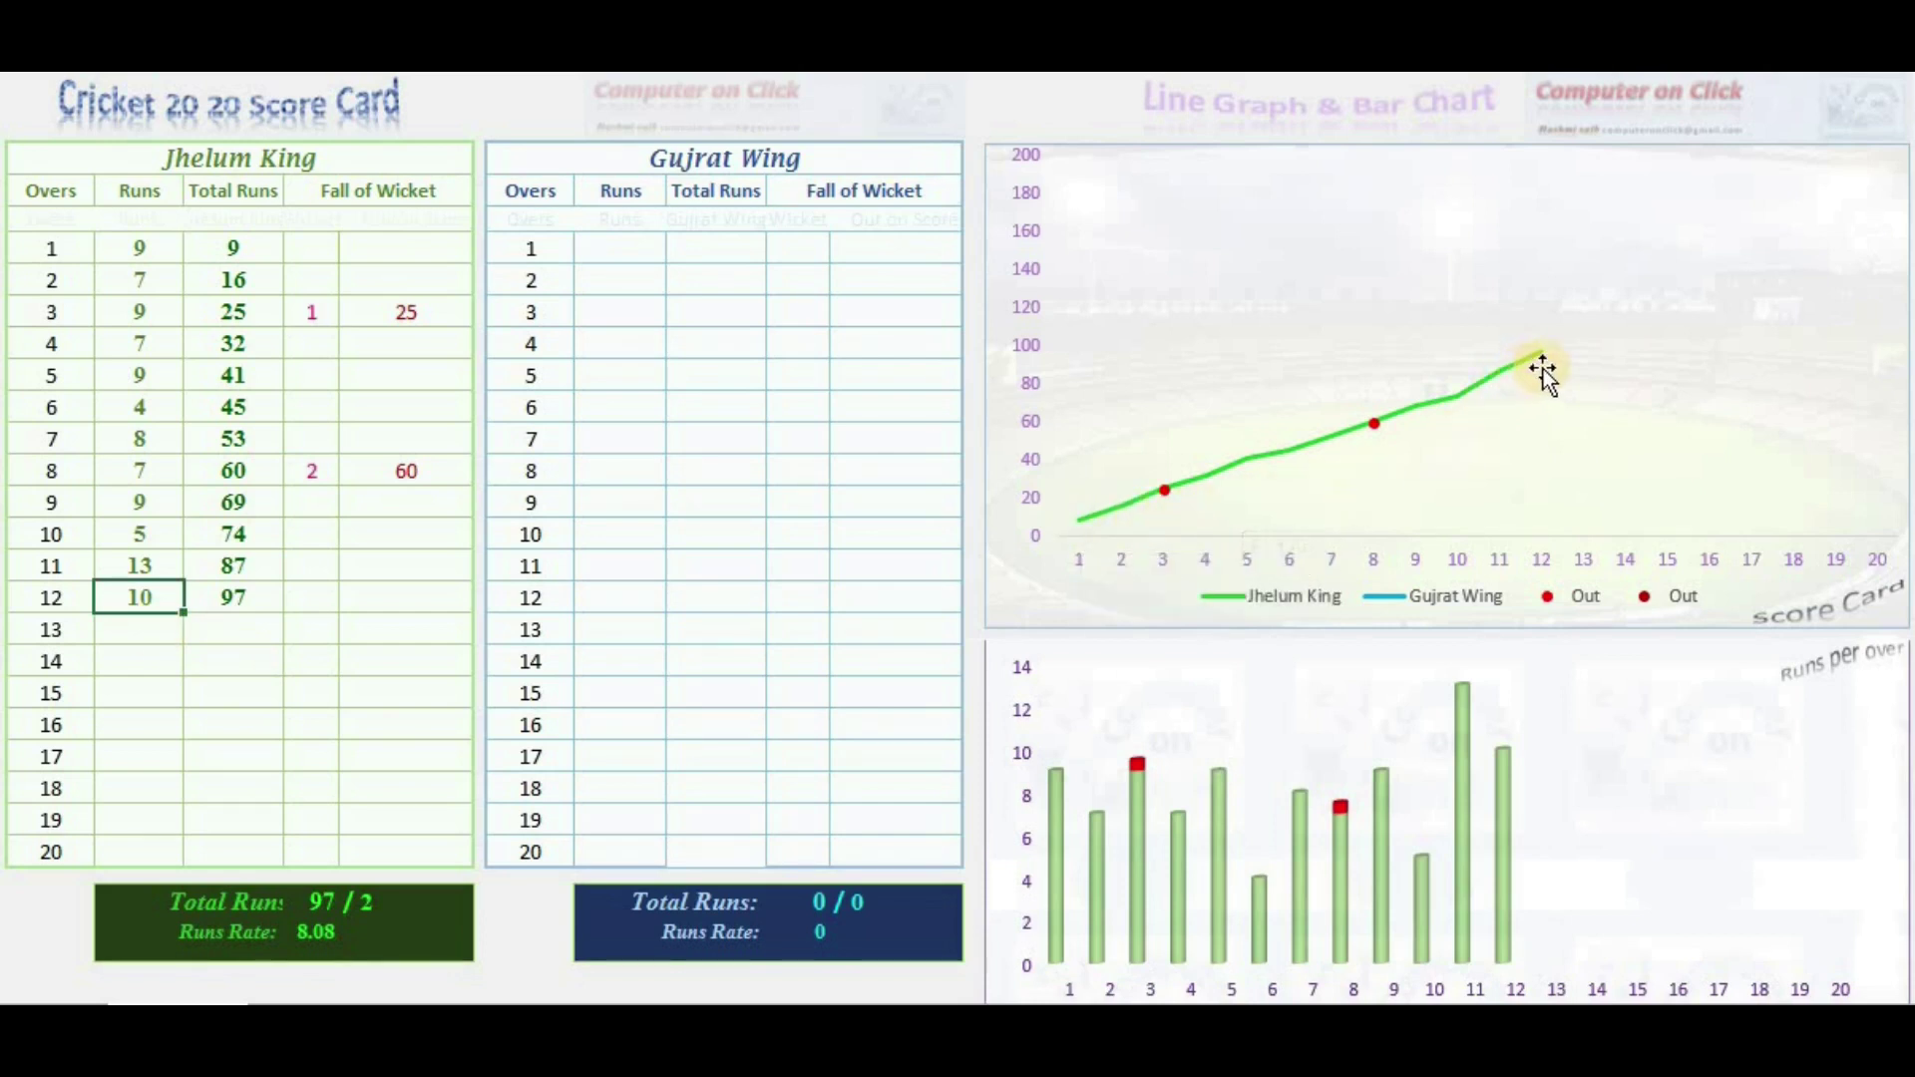
left_click(147, 638)
type("5")
key("Return")
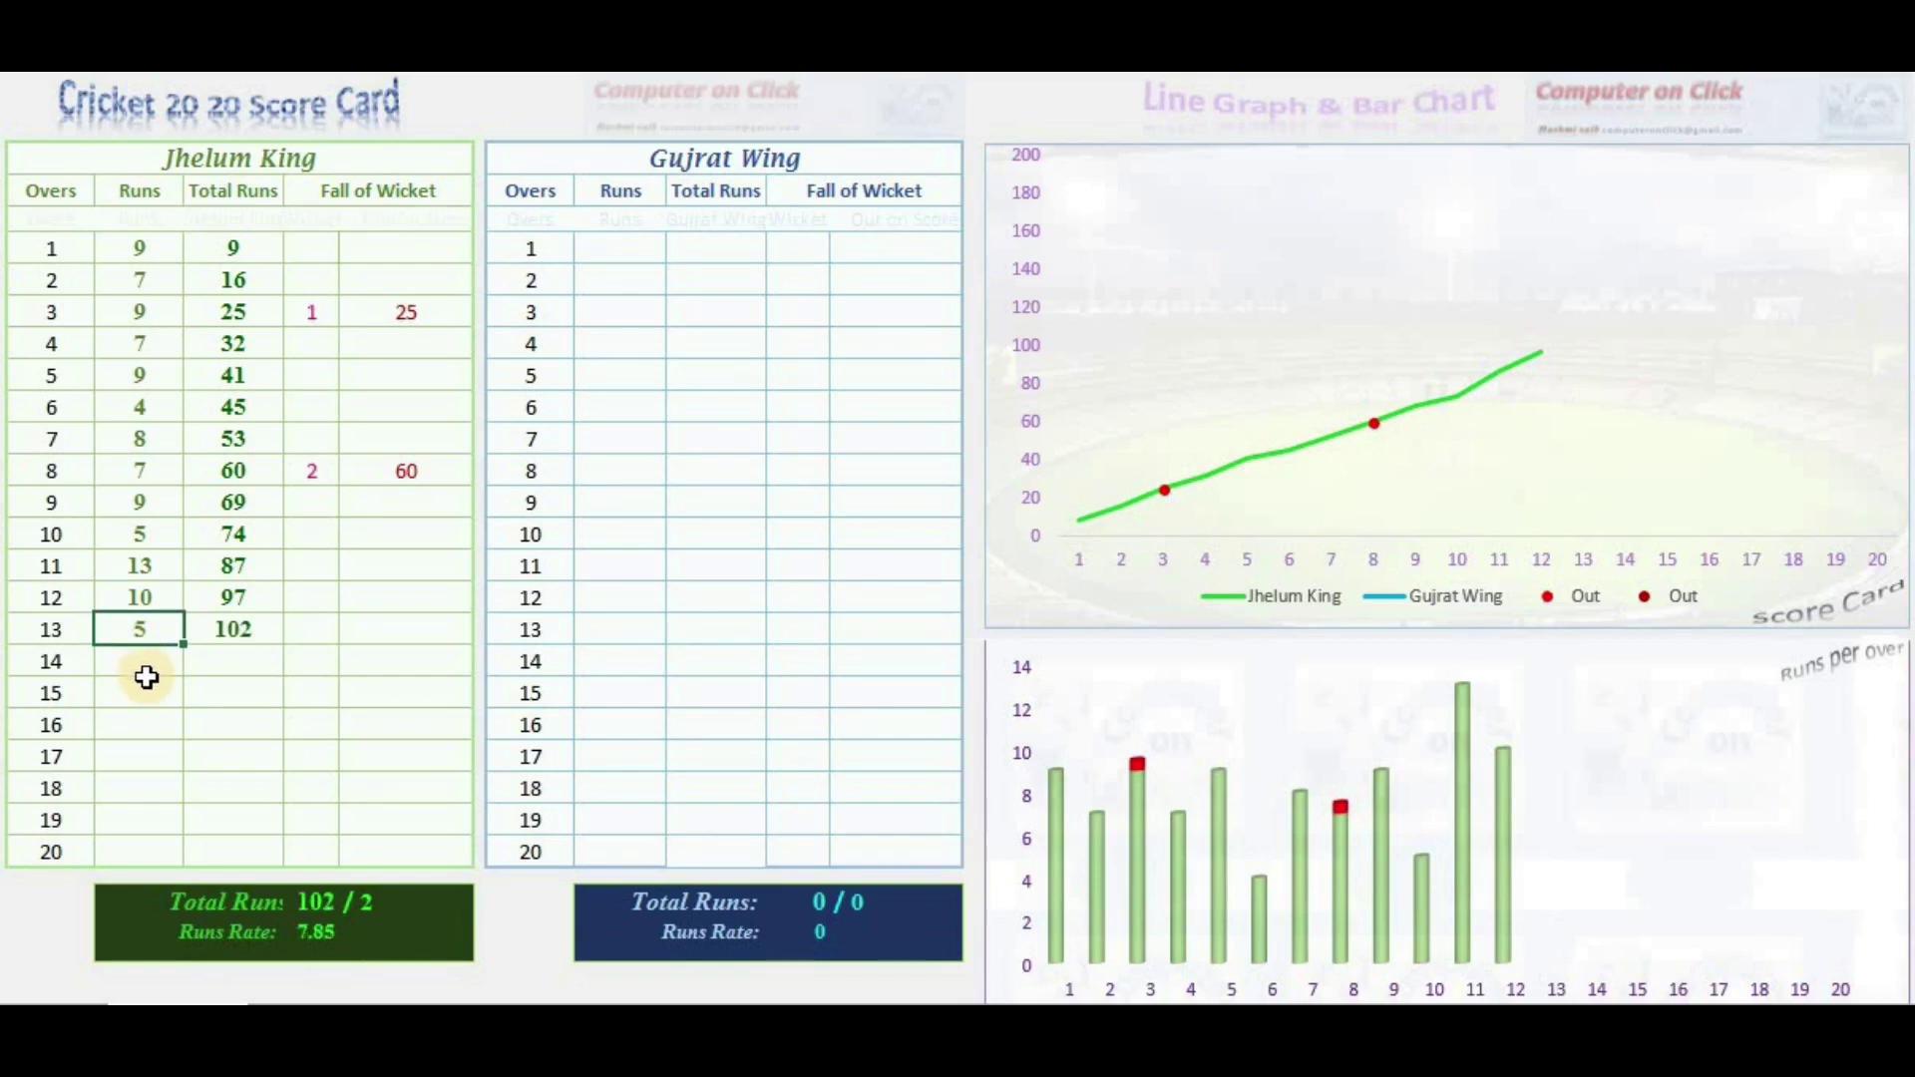
key("Right")
key("Right")
type("3")
key("ctrl+Return")
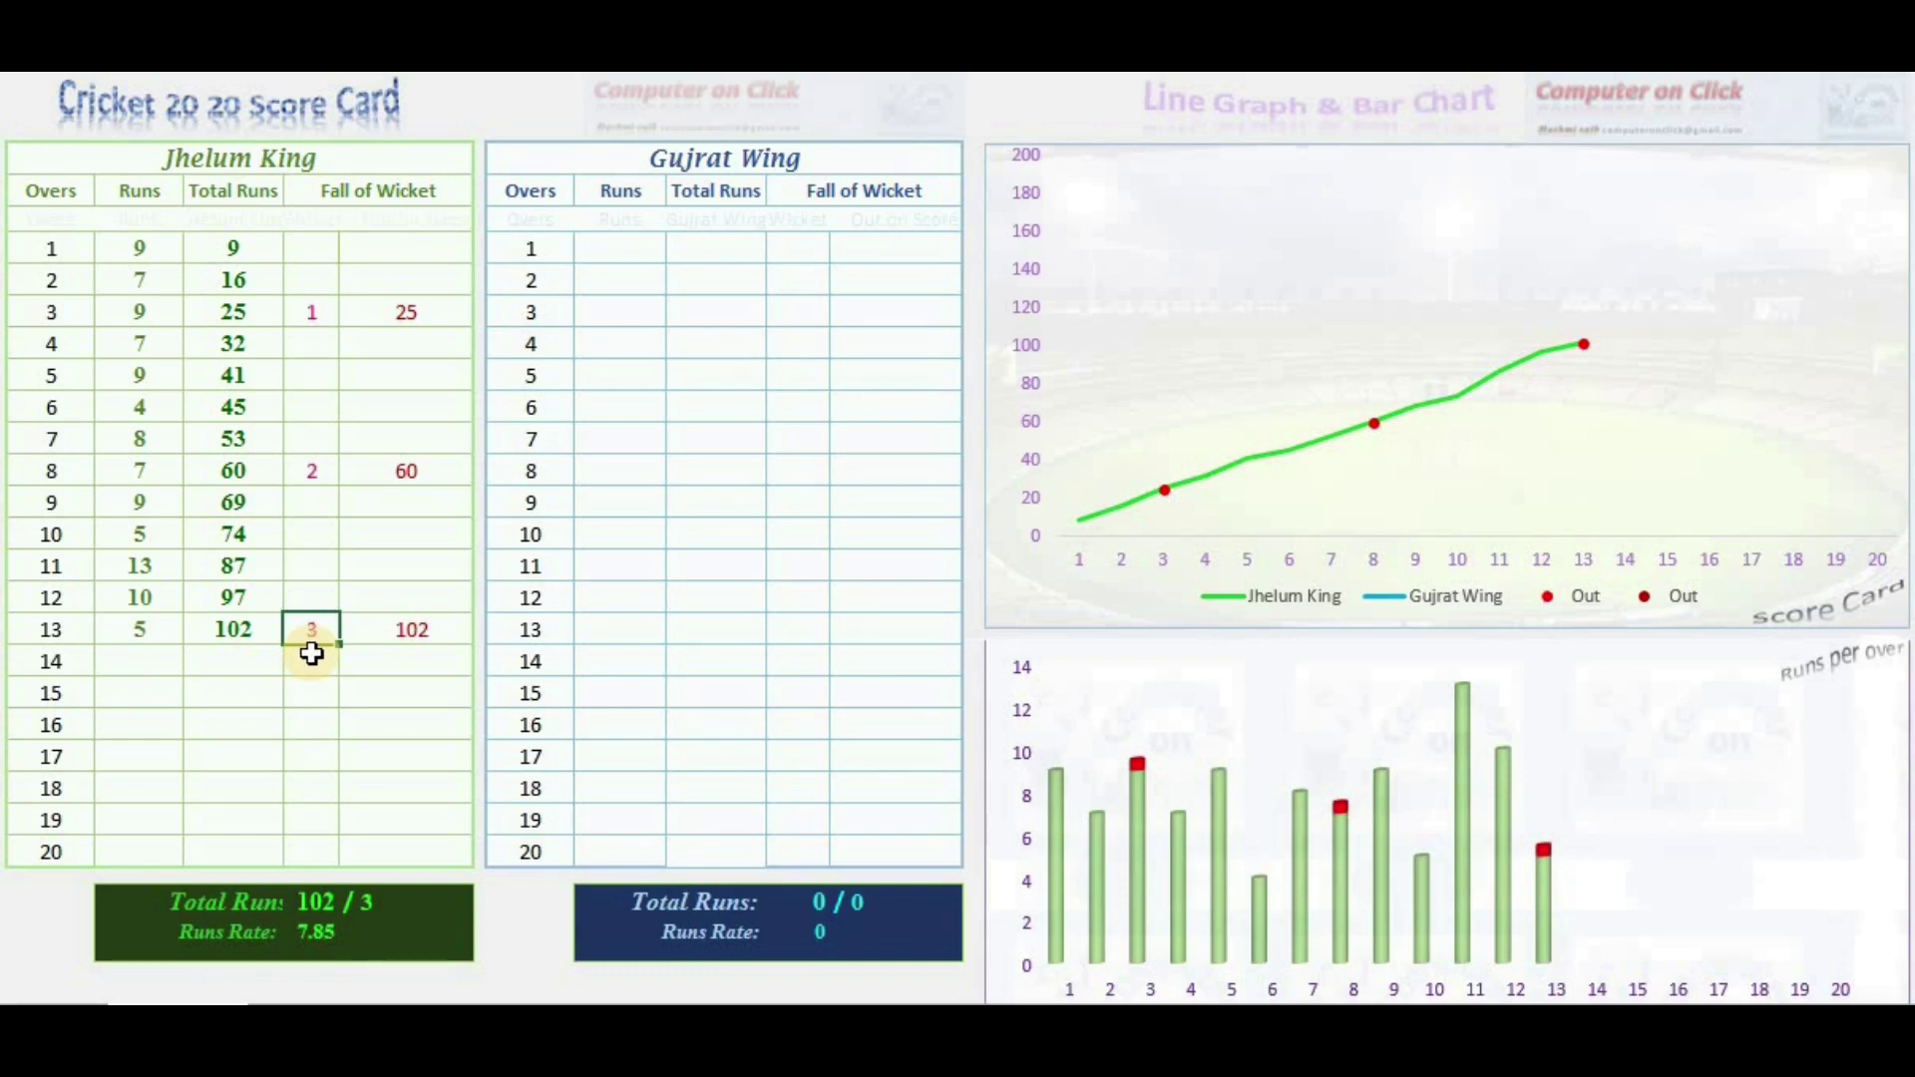
Step: Enter 9, 15 and 11 runs for overs 14–16 and record the fourth wicket in over 16
key("Down")
key("Left")
key("Left")
type("9")
key("ctrl+Return")
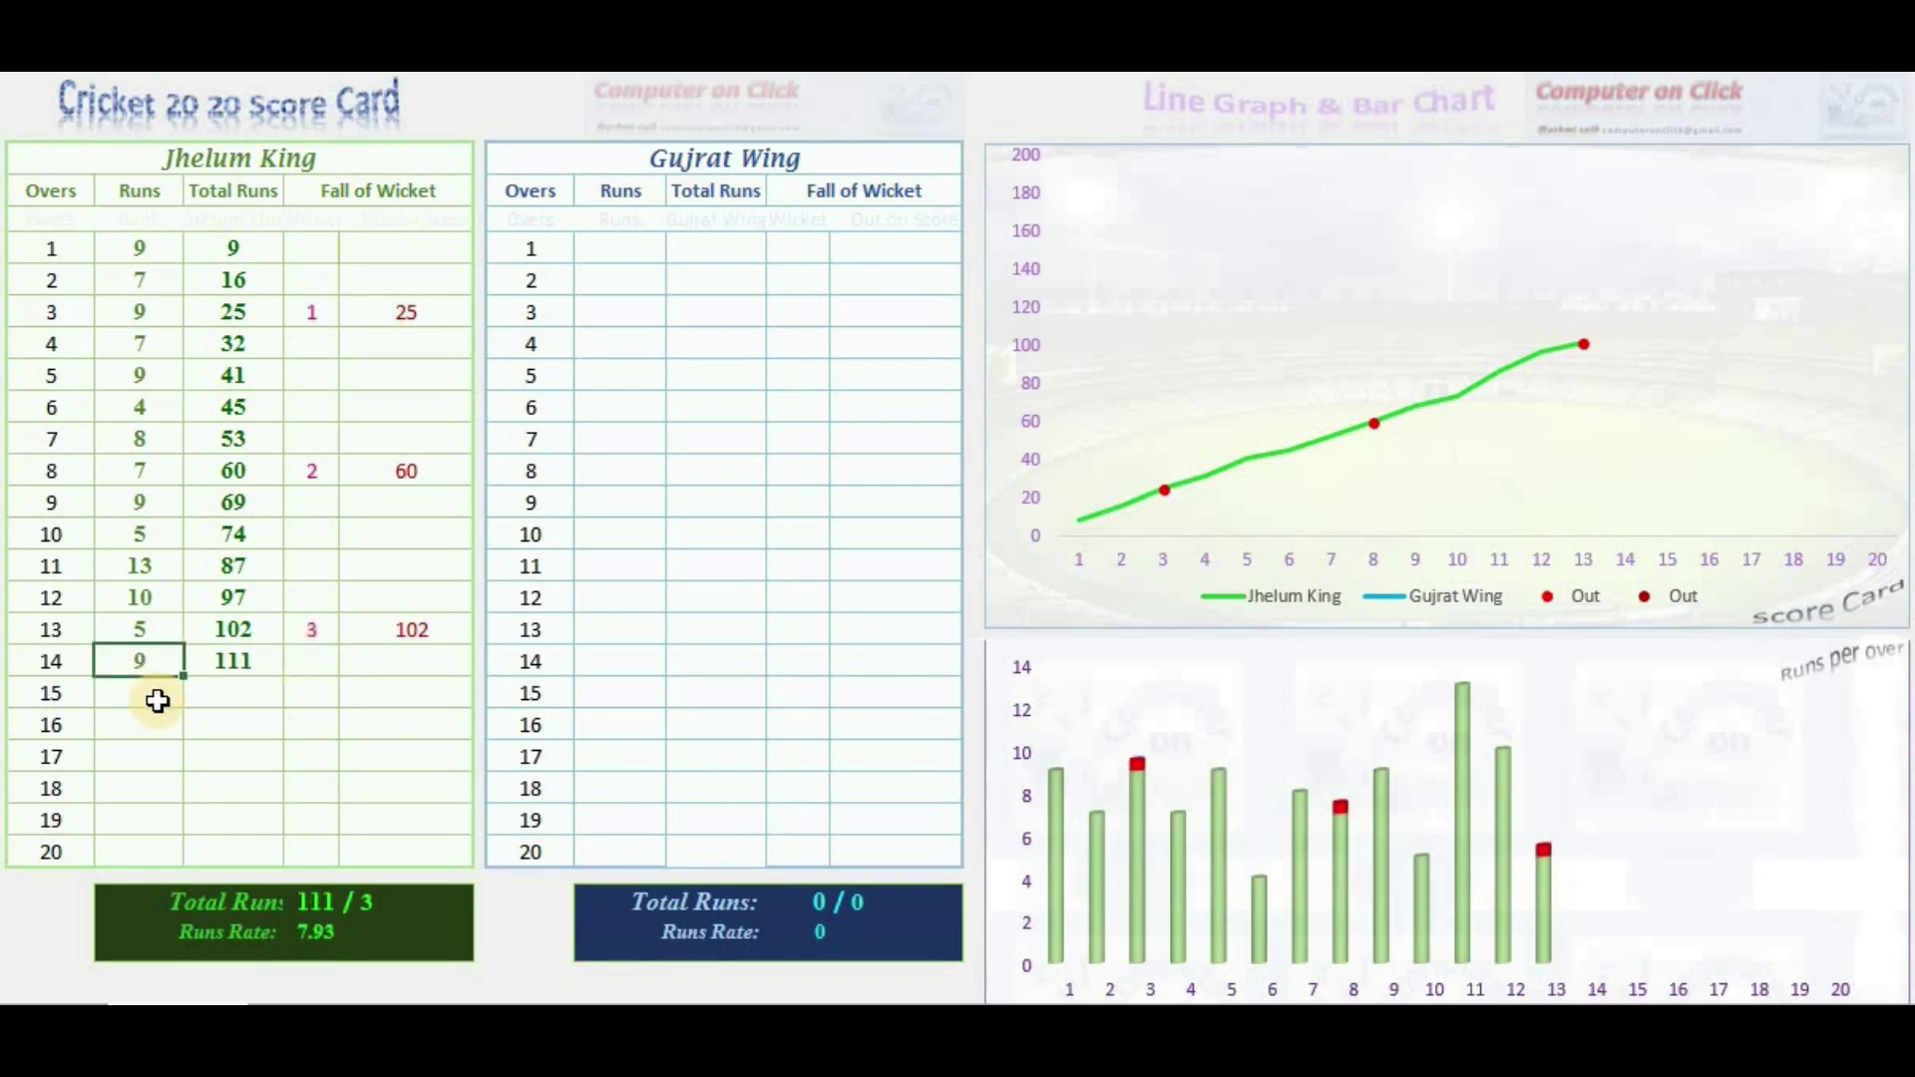
key("Down")
type("15")
key("ctrl+Return")
left_click(150, 736)
type("11")
key("ctrl+Return")
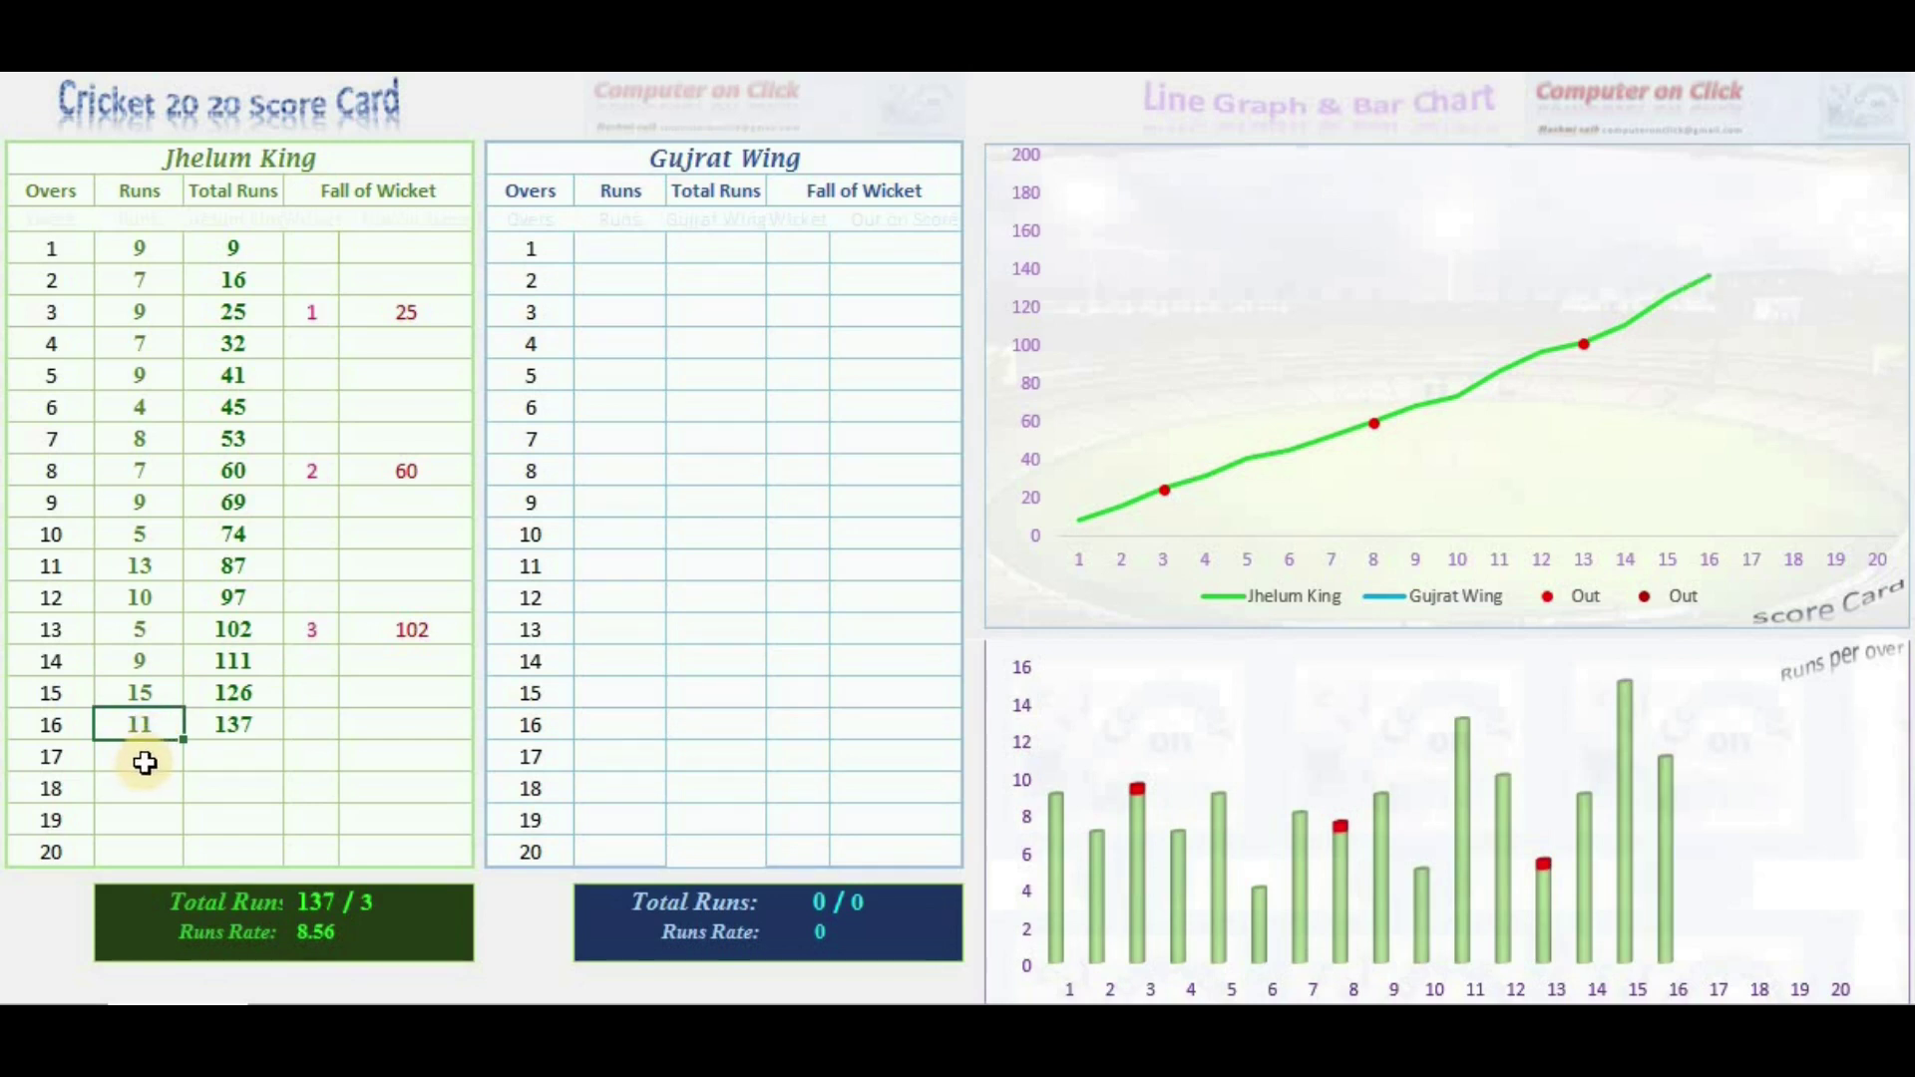
key("Right")
key("Right")
type("4")
key("ctrl+Return")
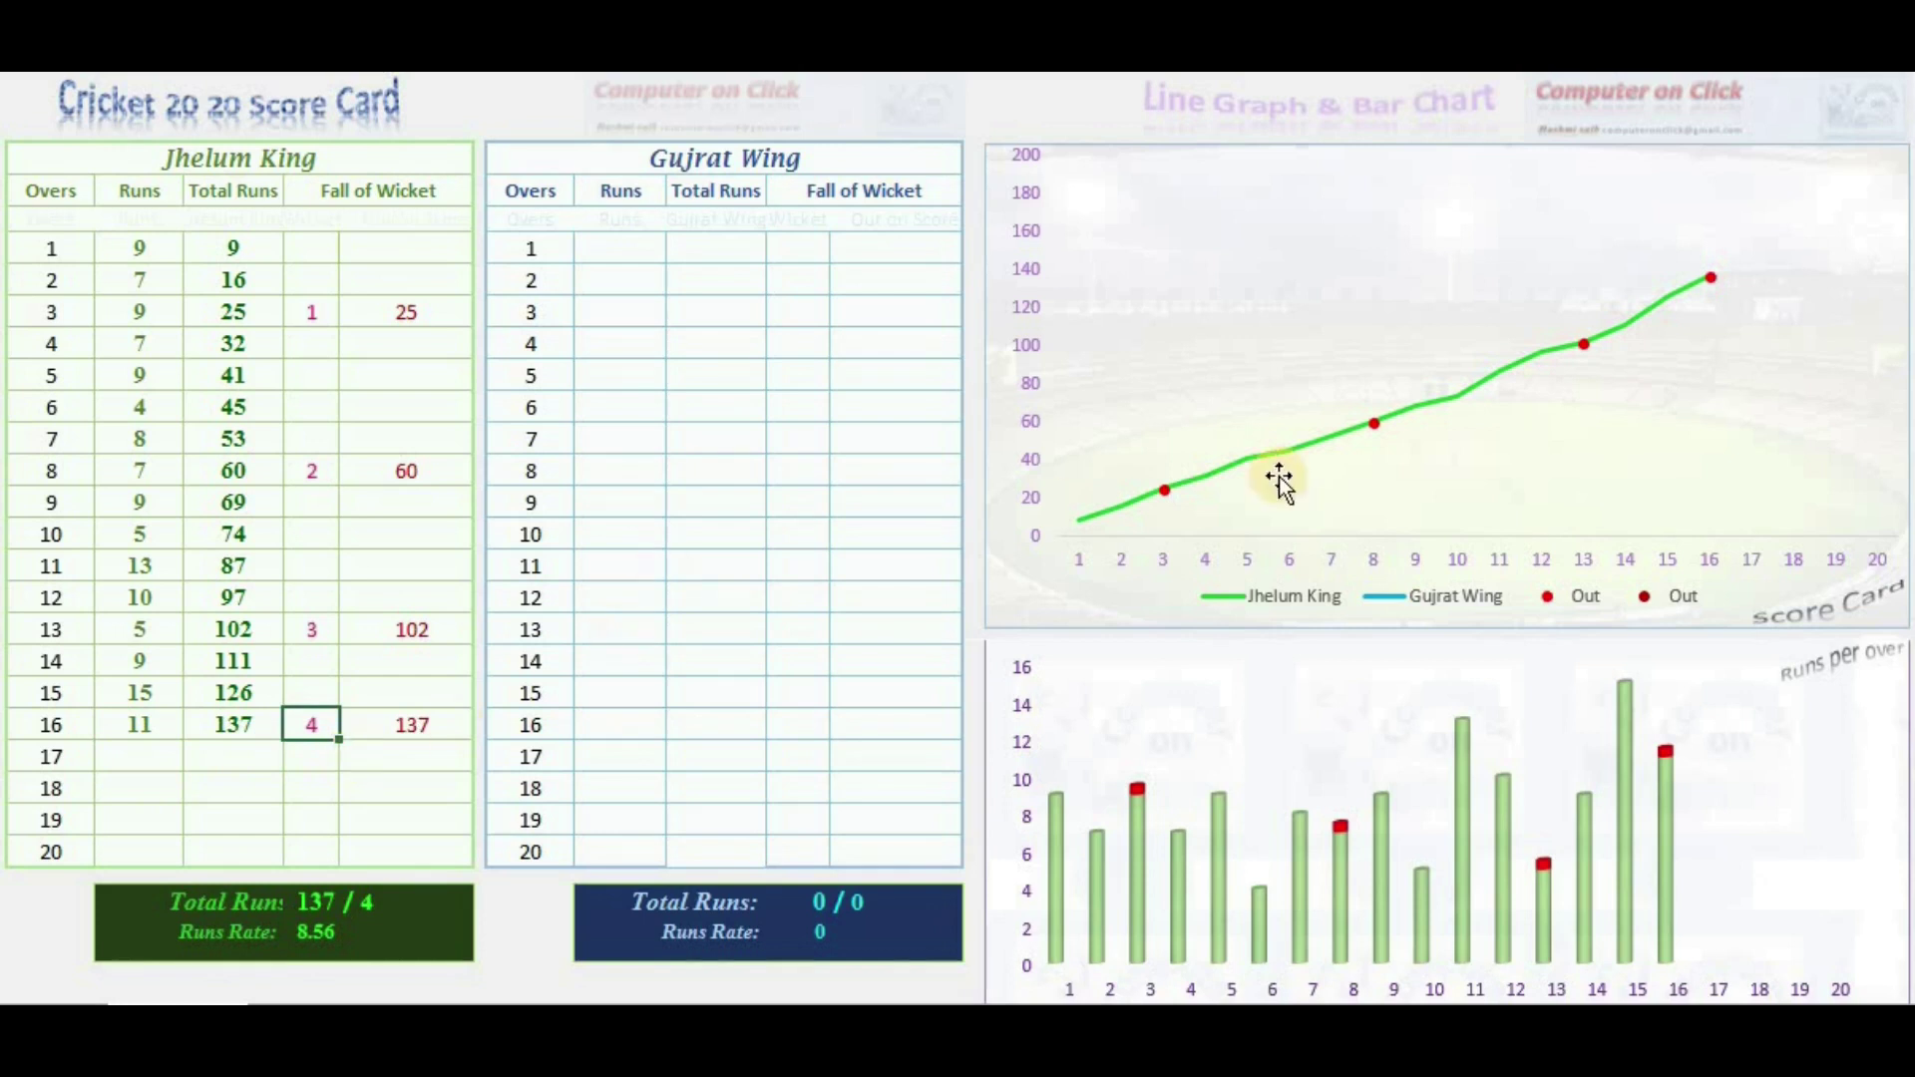
type("13")
Step: Enter 12 runs for a later over and 14 runs for over 20, finishing 185/4
left_click(148, 828)
type("12")
key("ctrl+Return")
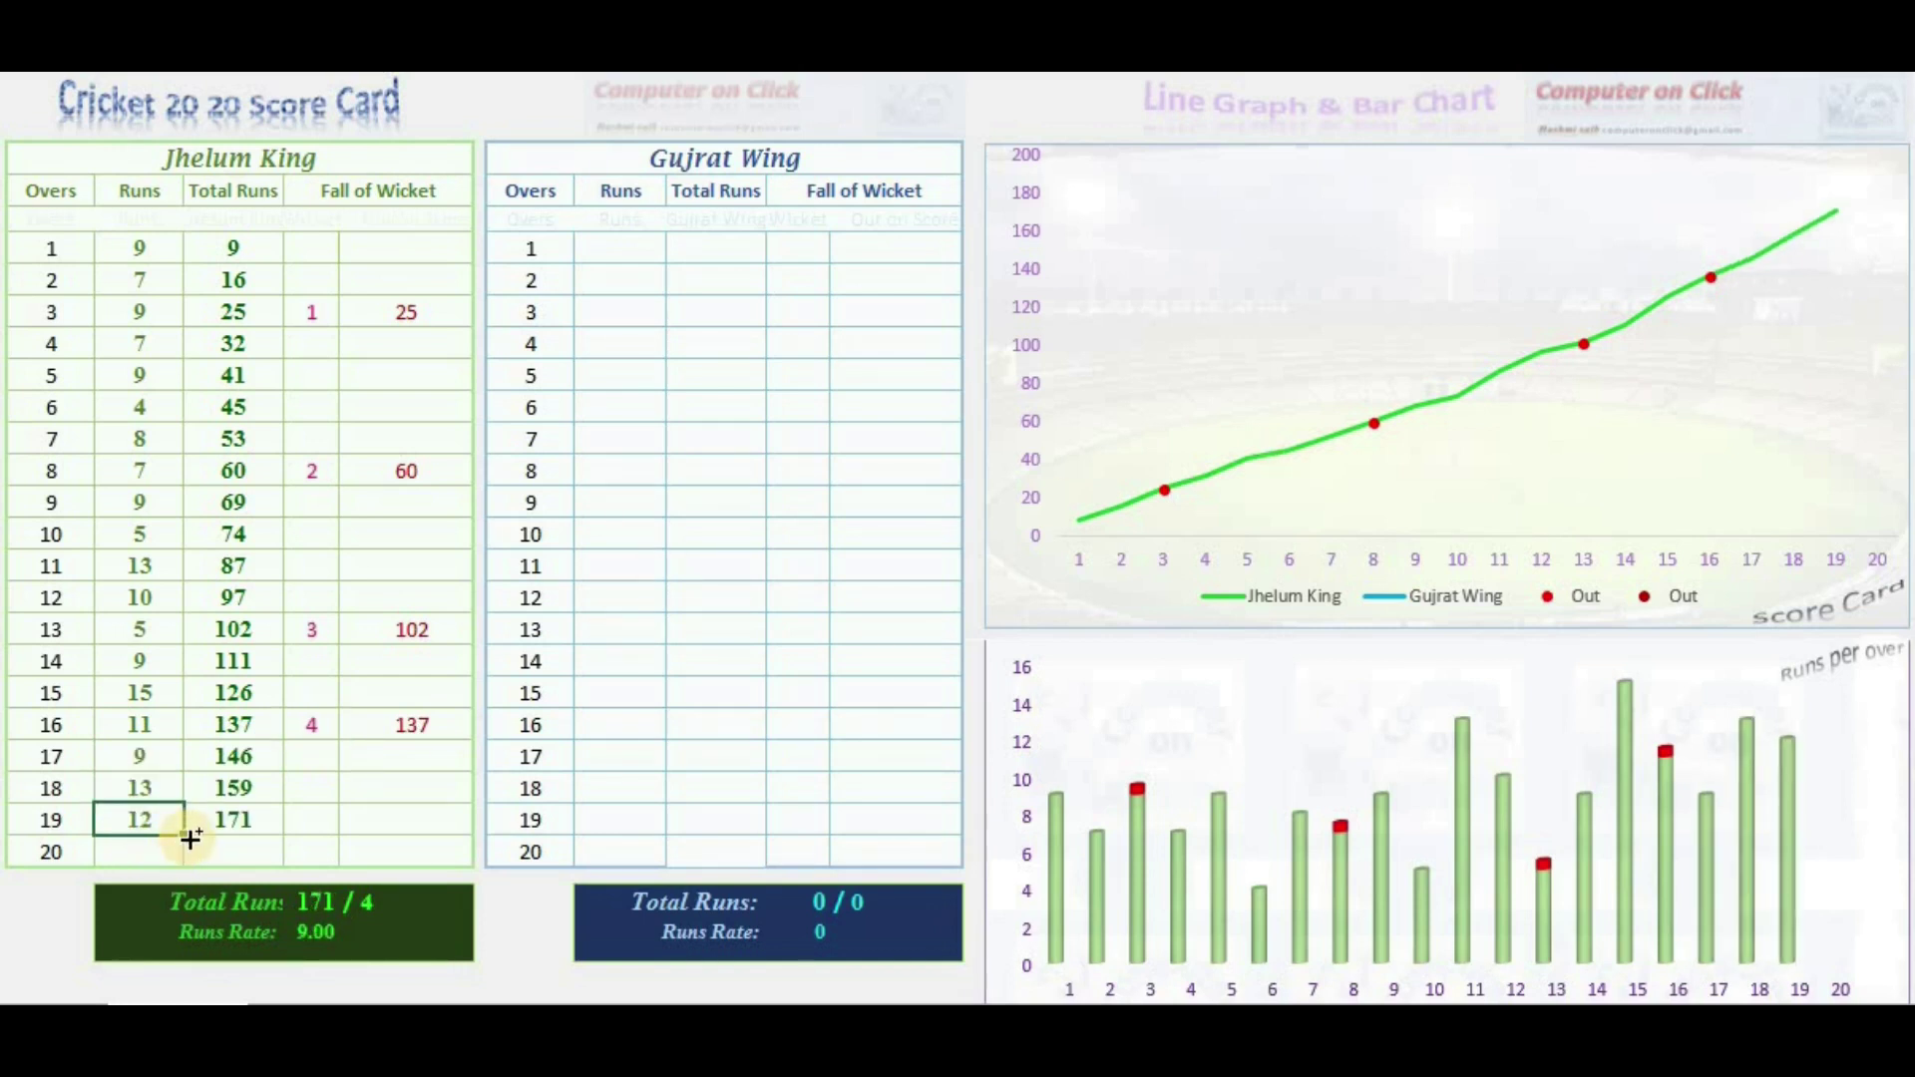
left_click(172, 850)
type("14")
key("ctrl+Return")
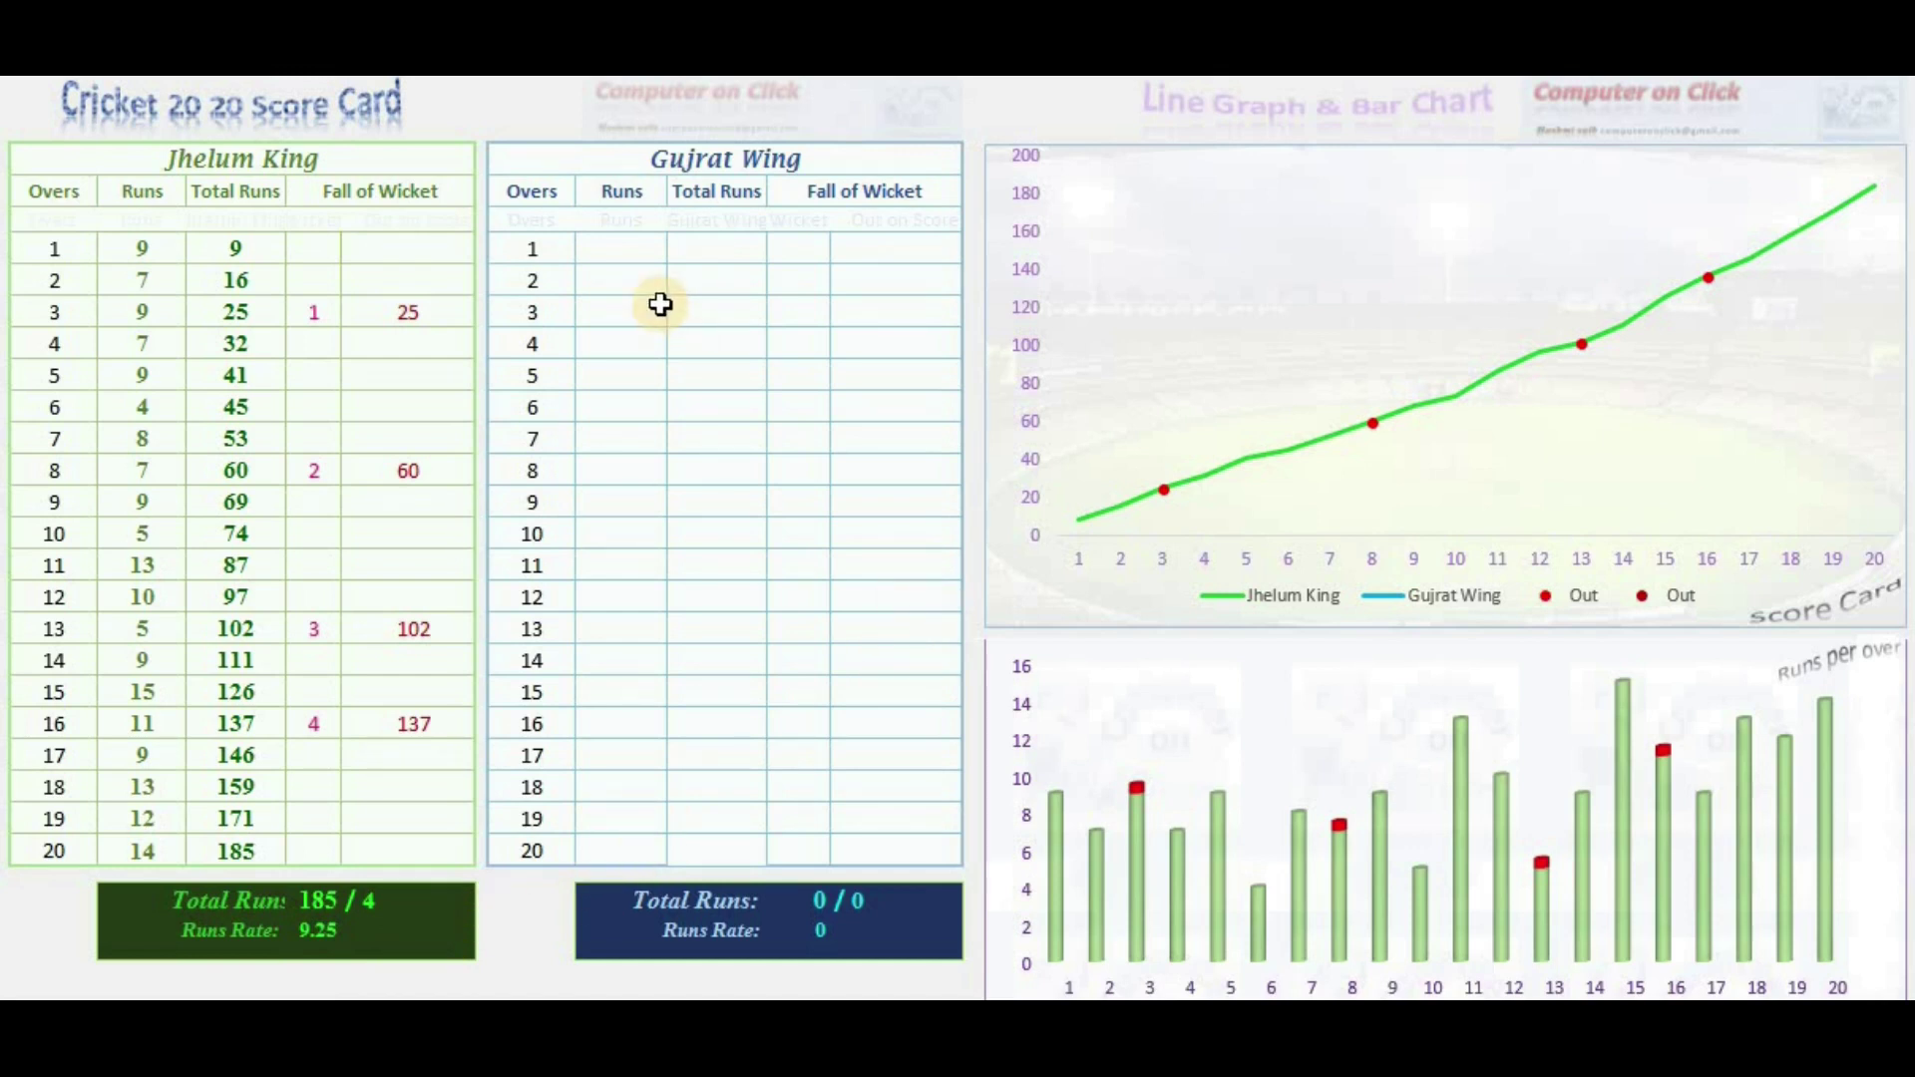
Step: Enter 5 runs for Gujrat Wing's overs 1 and 2 and record the first wicket in over 2
left_click(632, 248)
type("5")
key("Return")
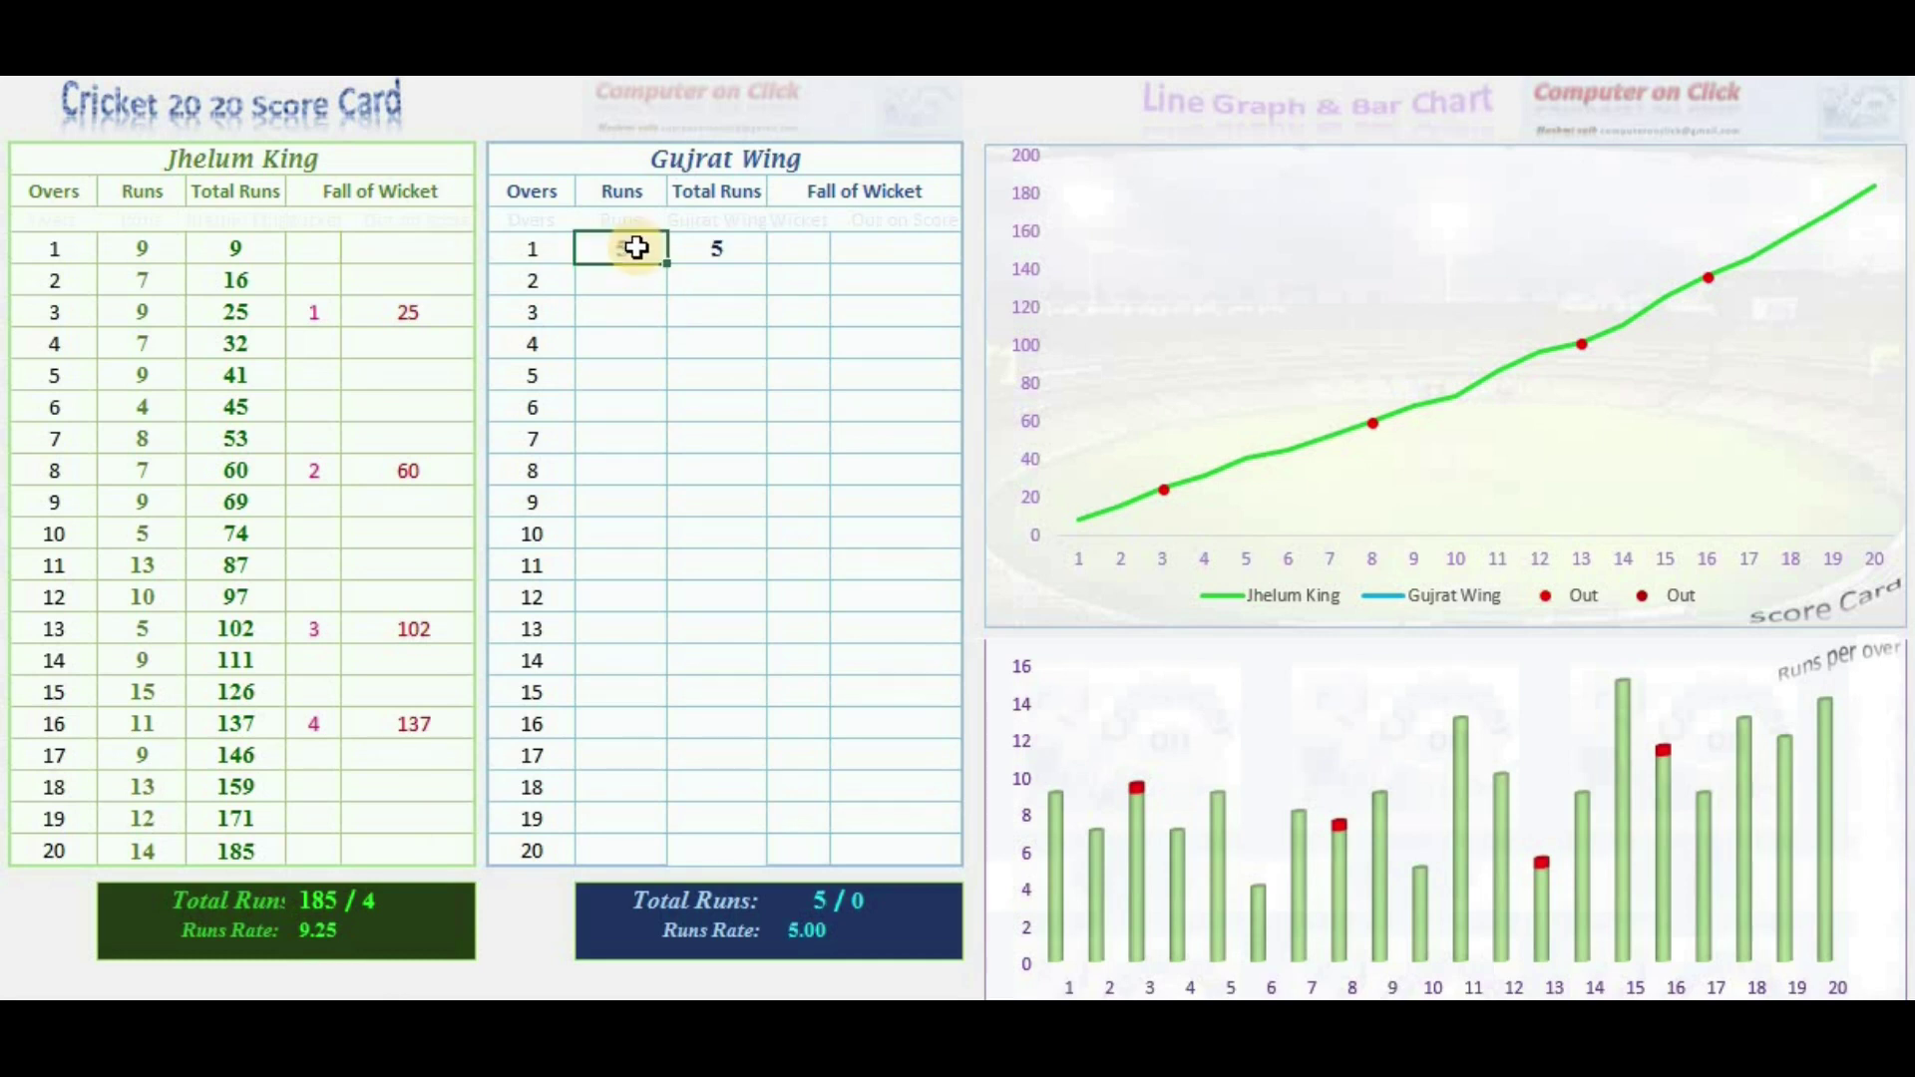
key("Down")
type("5")
key("Return")
left_click(790, 287)
type("1")
key("Return")
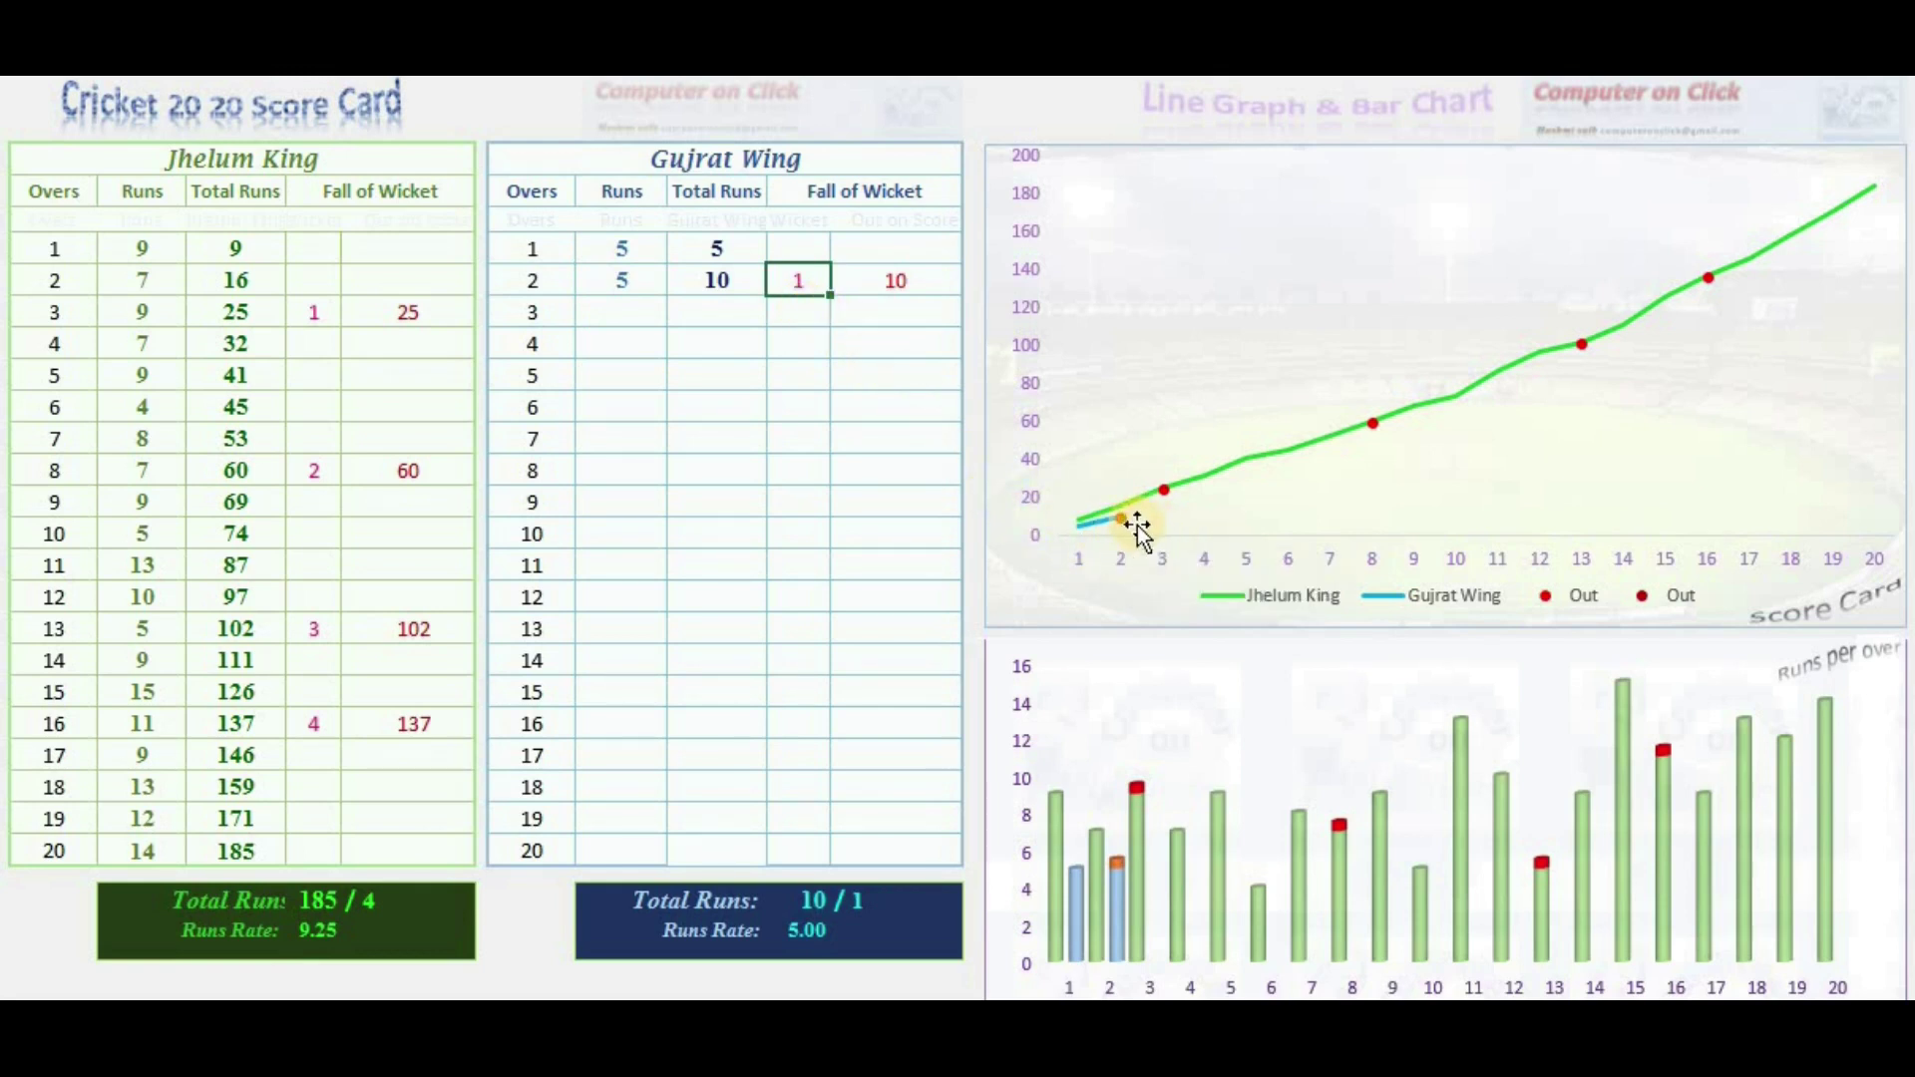
Step: Enter 4, 11 and 5 runs for Gujrat Wing's overs 3–5
left_click(656, 327)
type("4")
left_click(657, 329)
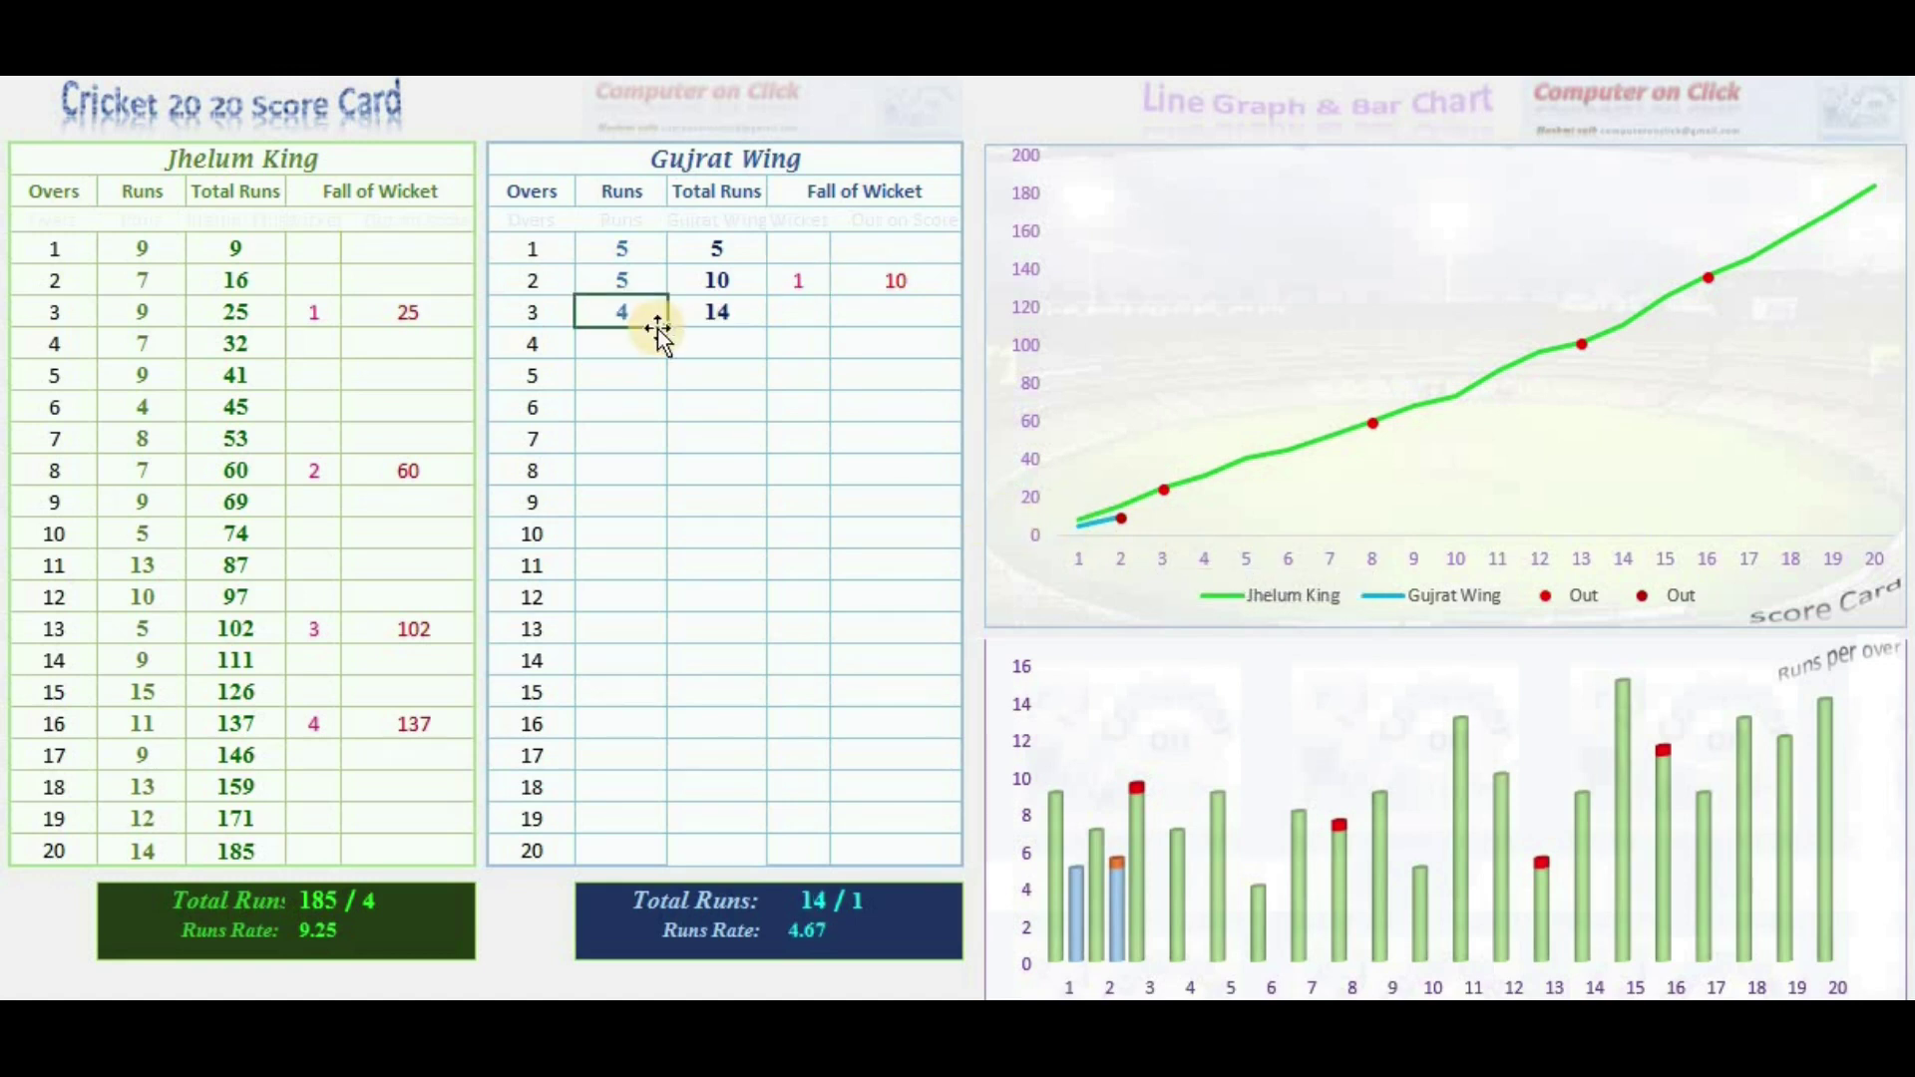
type("11")
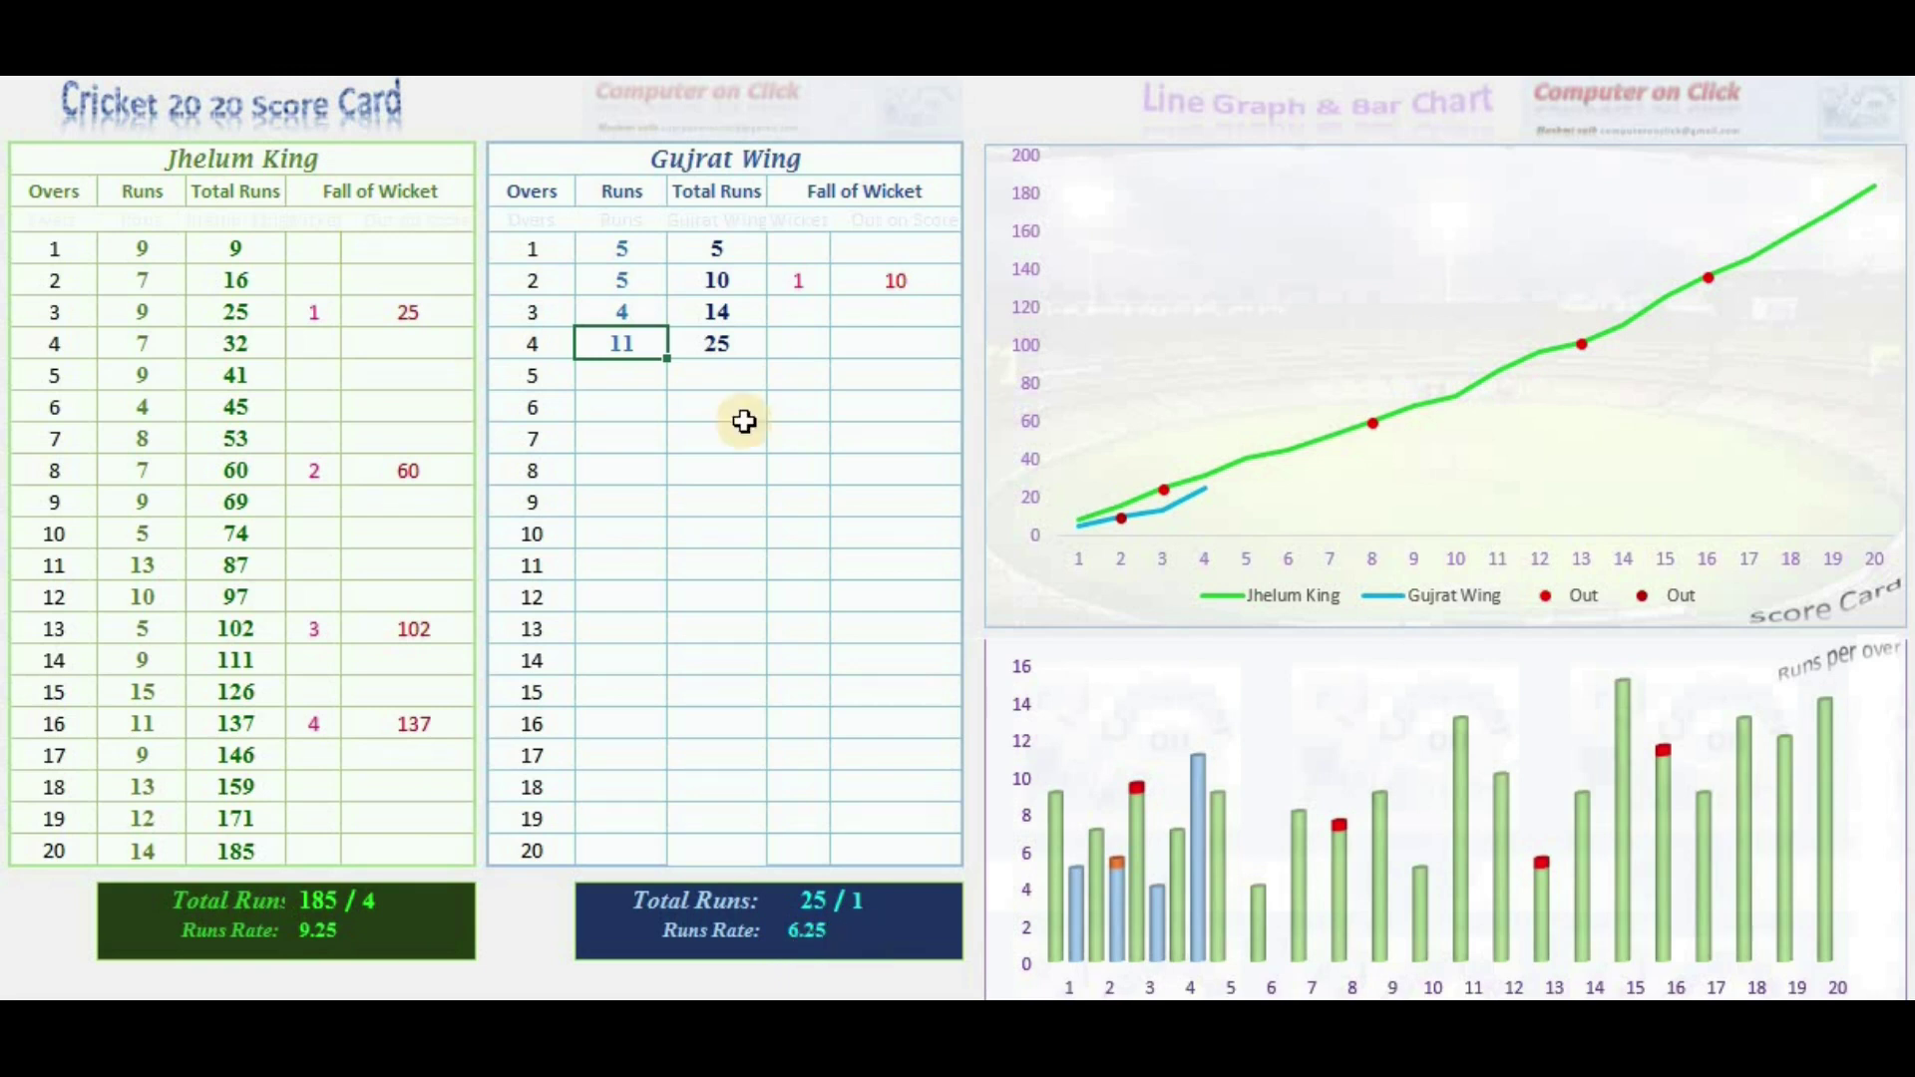
key("Down")
type("5")
key("Return")
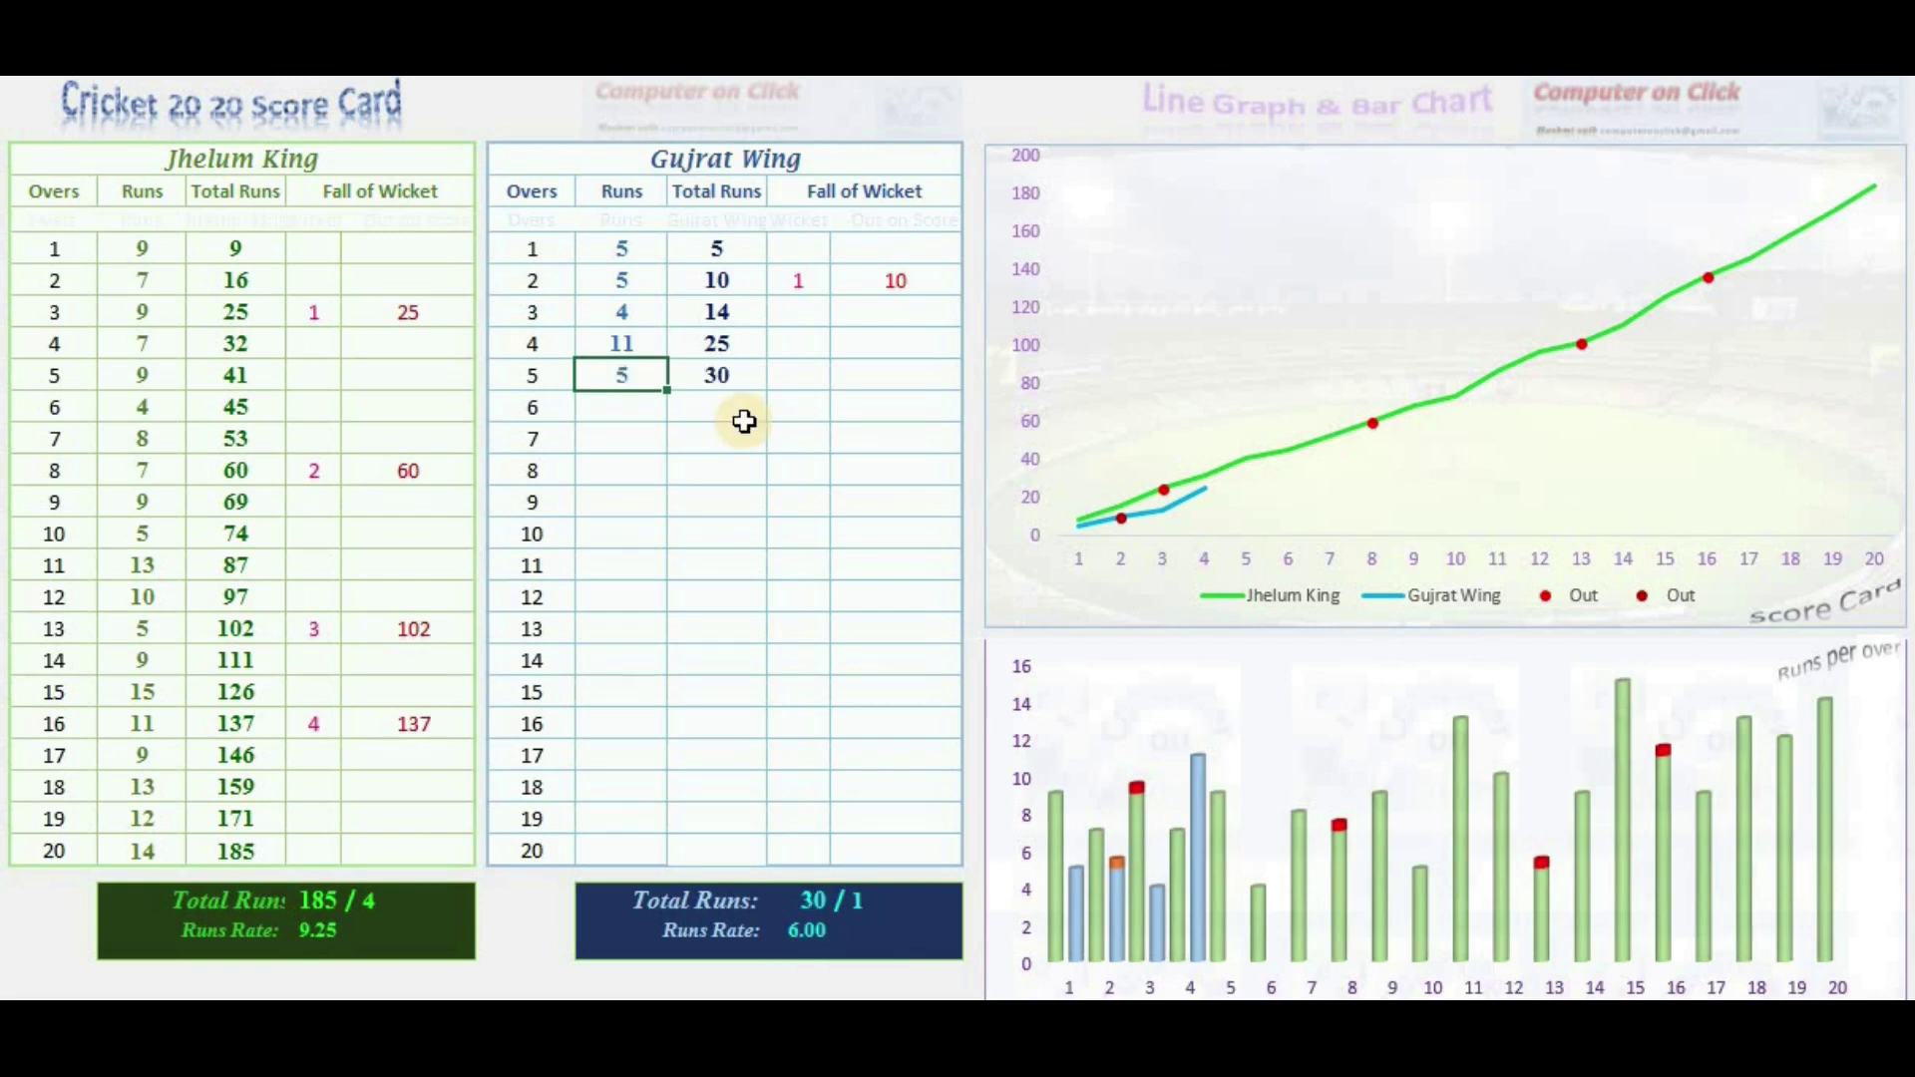
Step: Enter 12 runs for over 6 with the second wicket, and 12 runs for over 8
key("Down")
type("12")
key("Return")
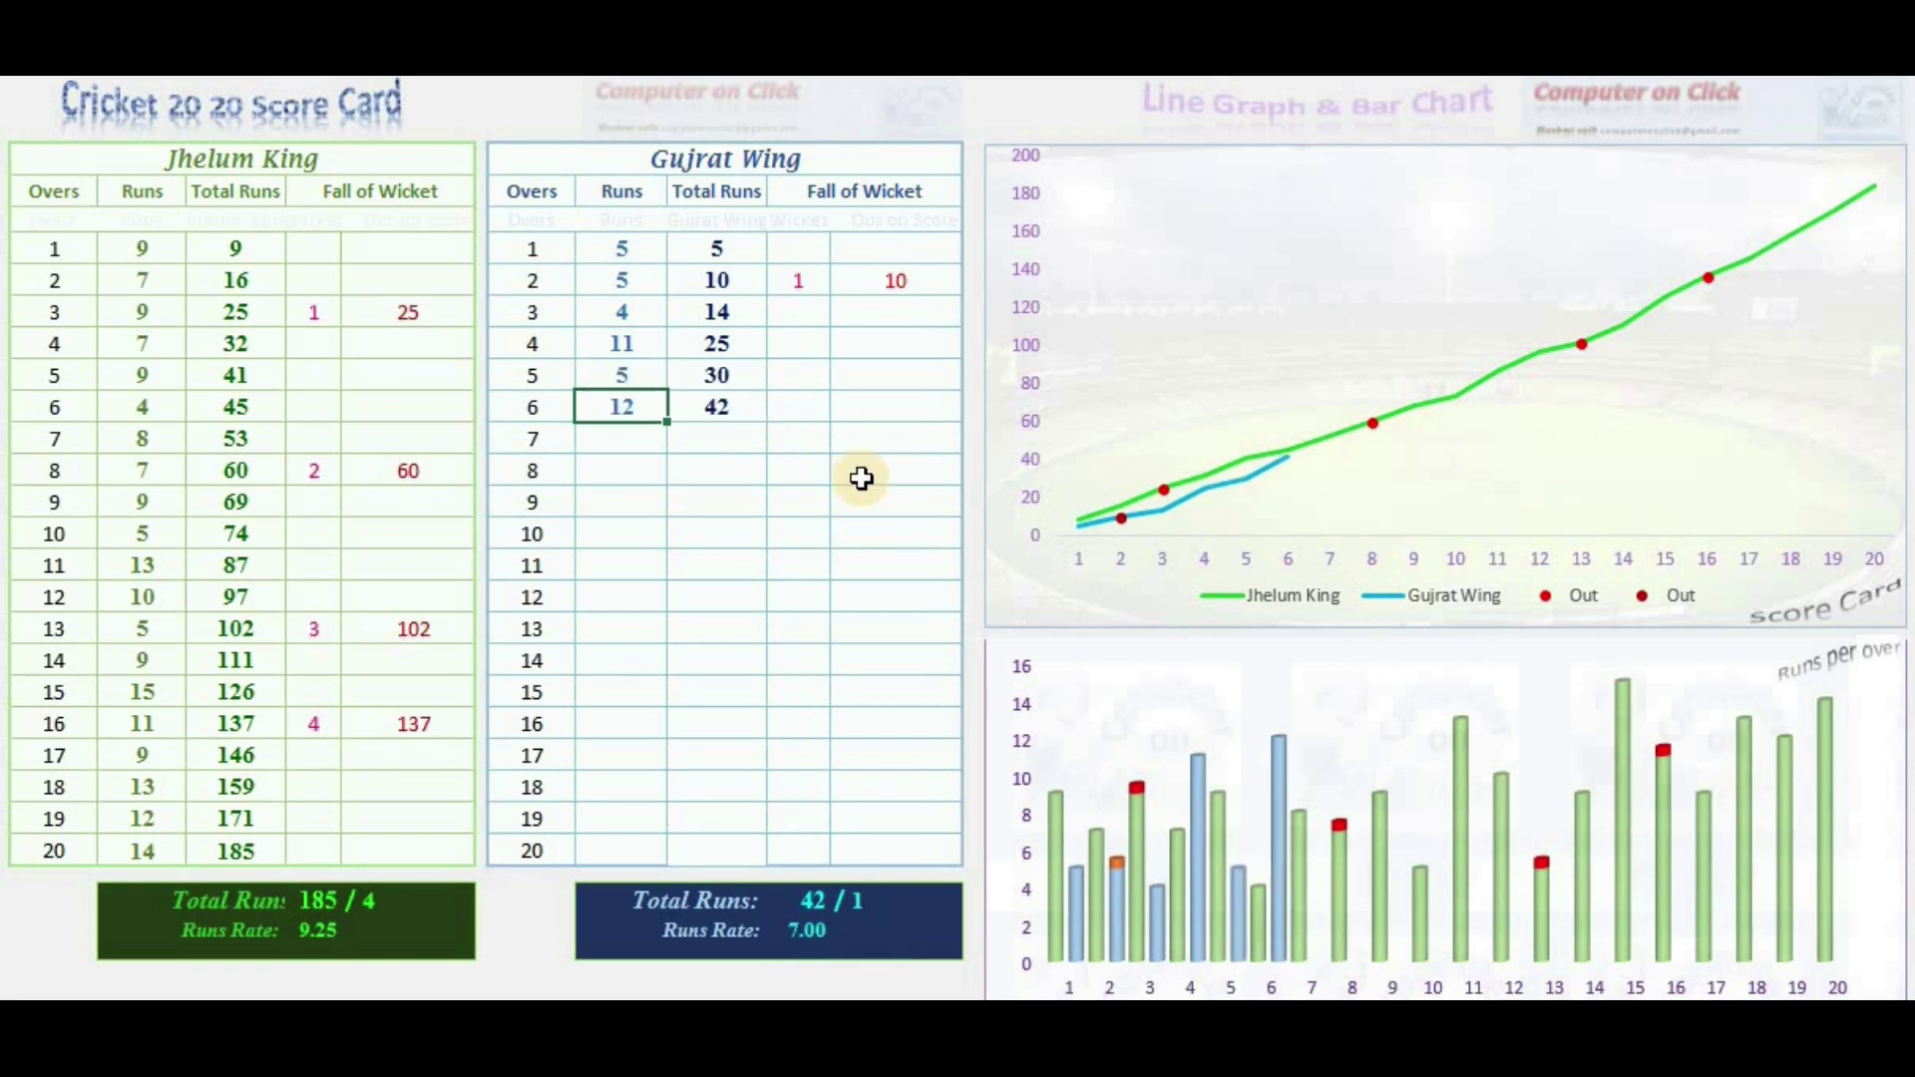
key("Right")
key("Right")
type("2")
key("Return")
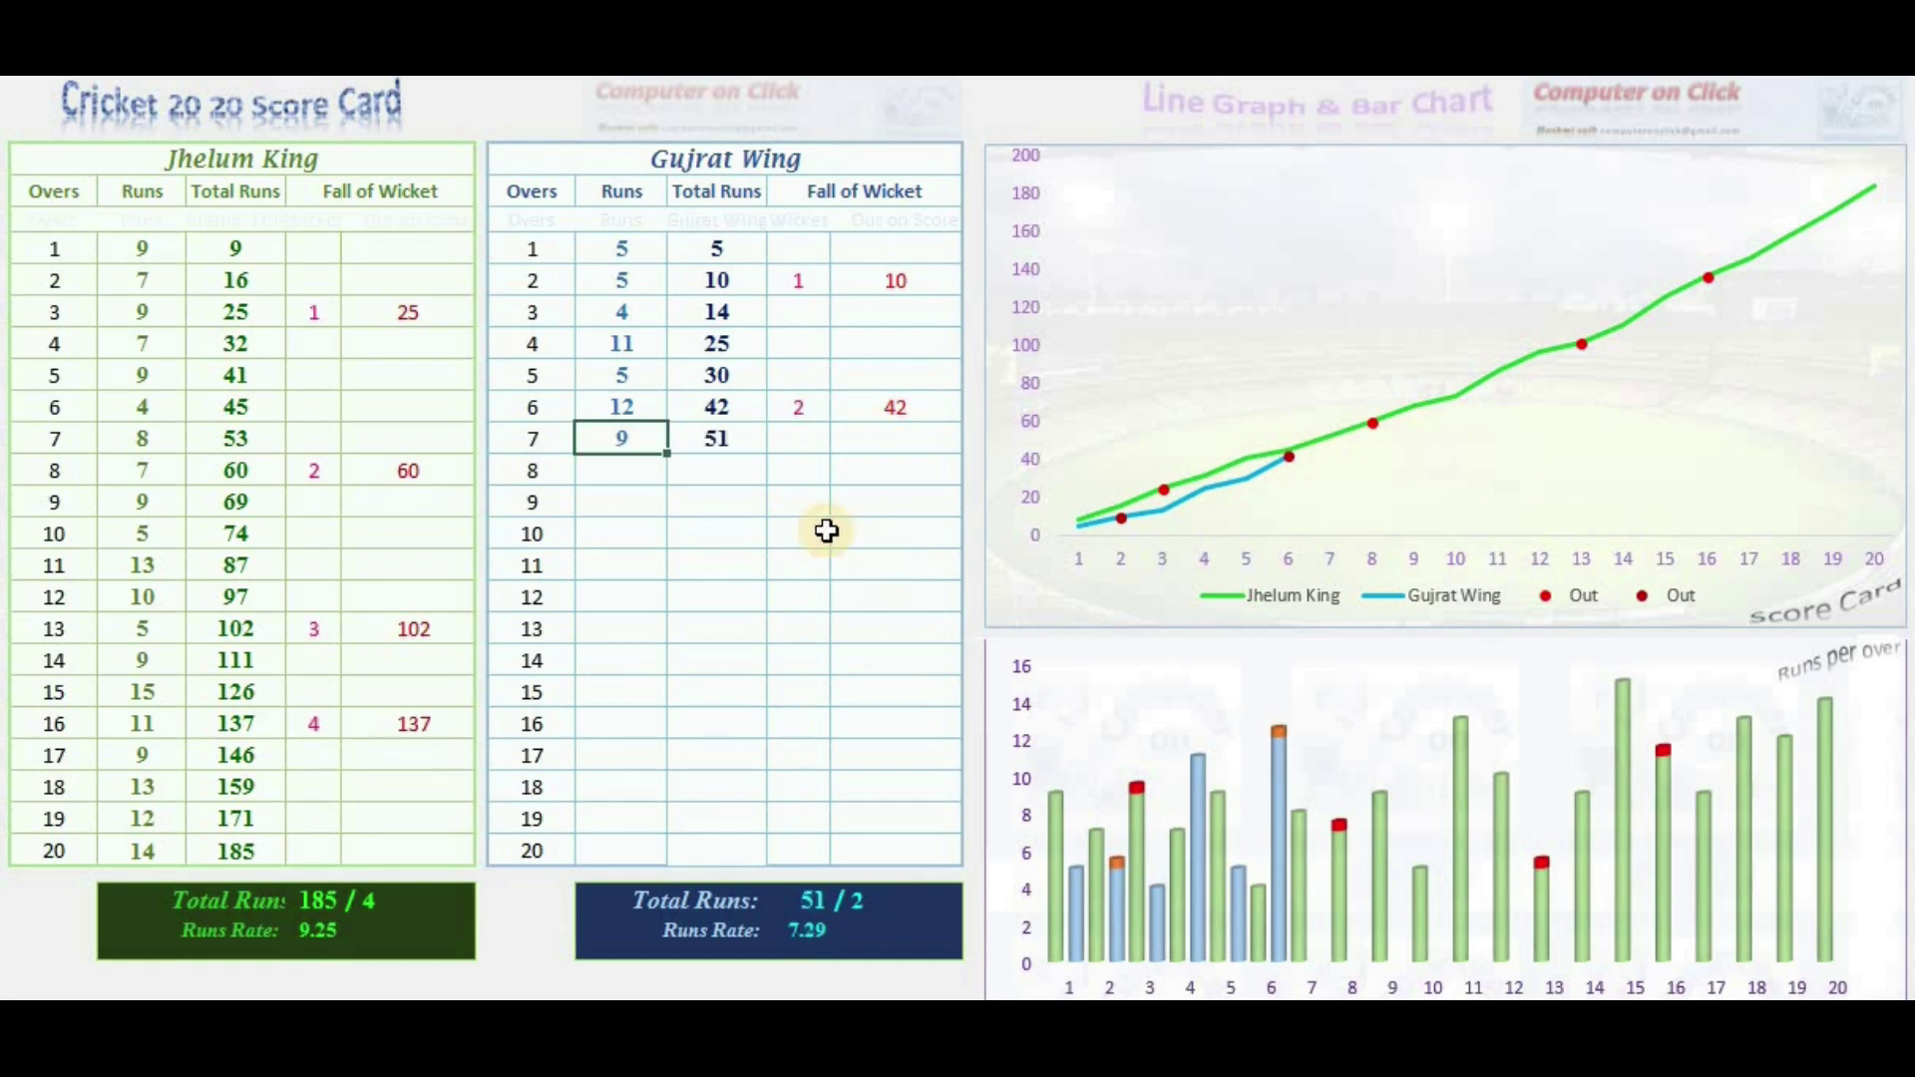
left_click(641, 475)
type("12")
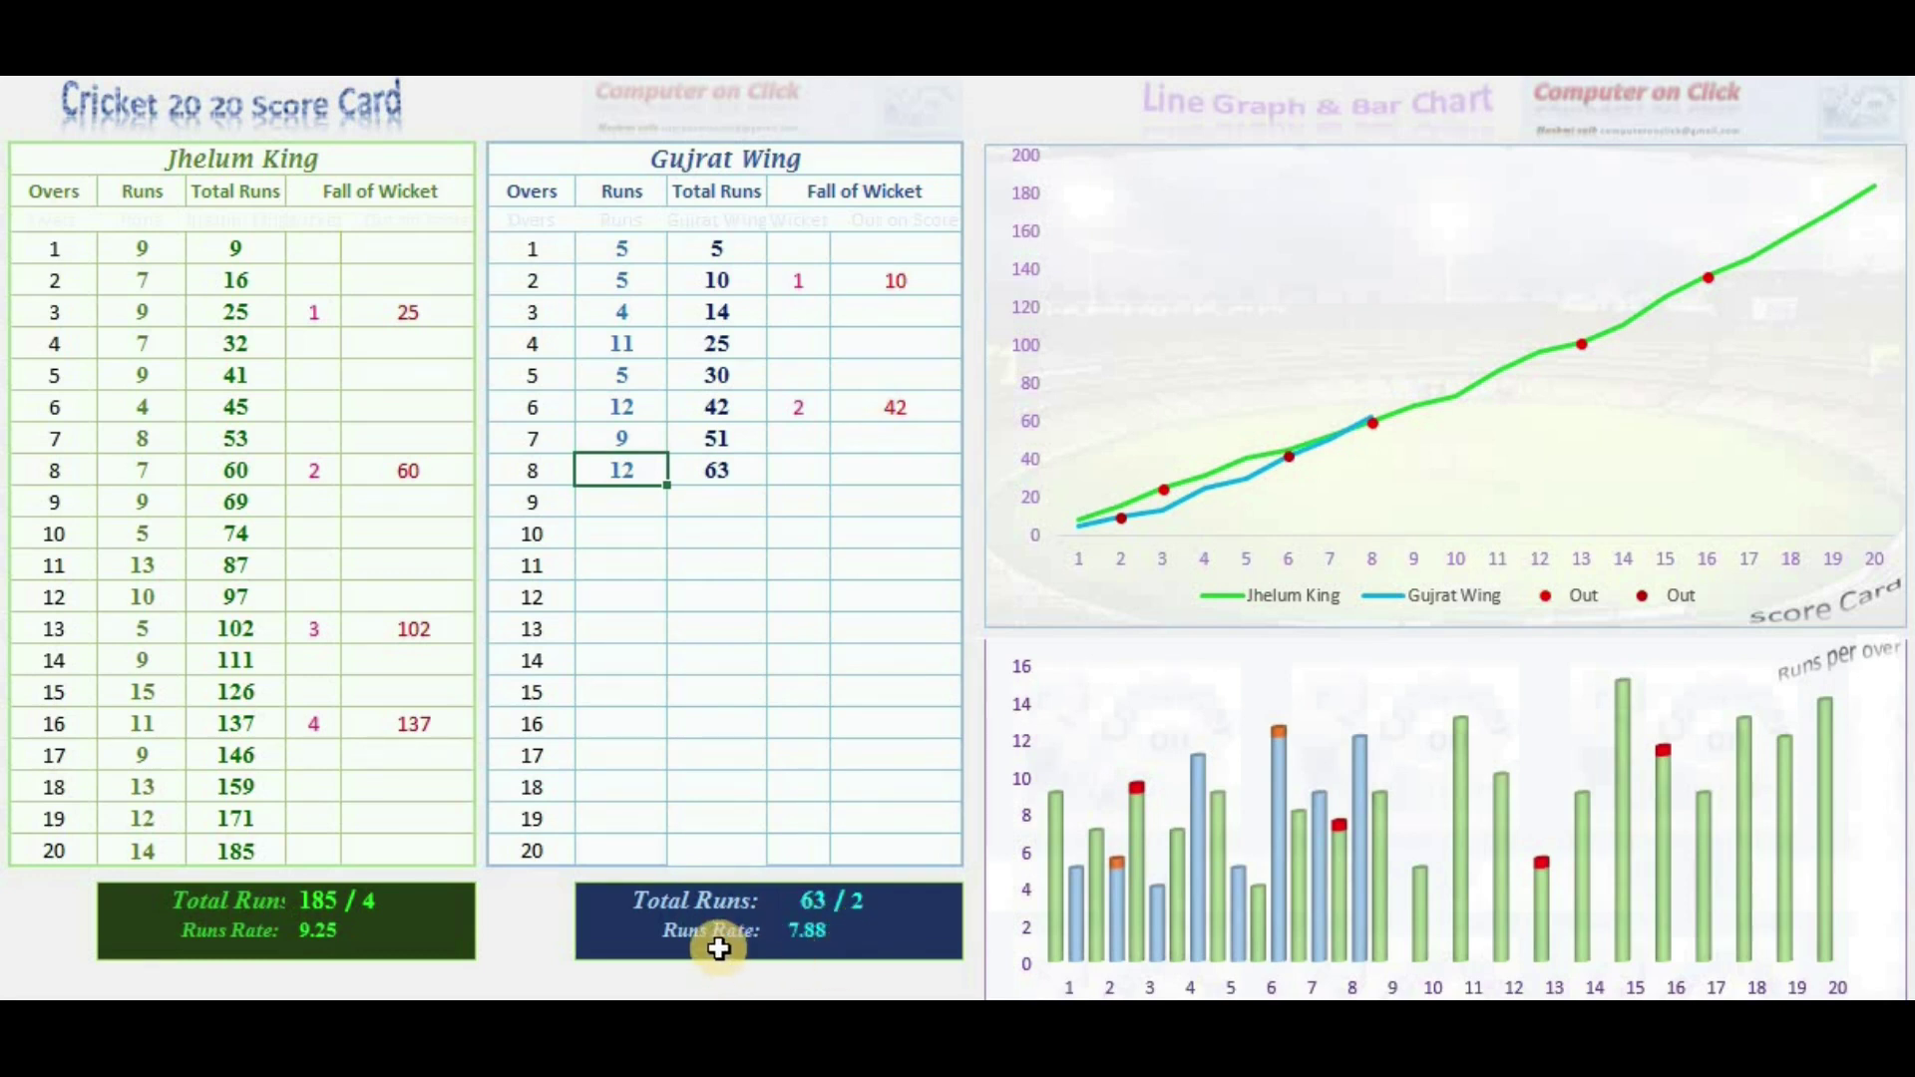
Step: Enter 10 and 13 runs for Gujrat Wing's overs 9 and 10
left_click(650, 506)
type("10")
left_click(650, 505)
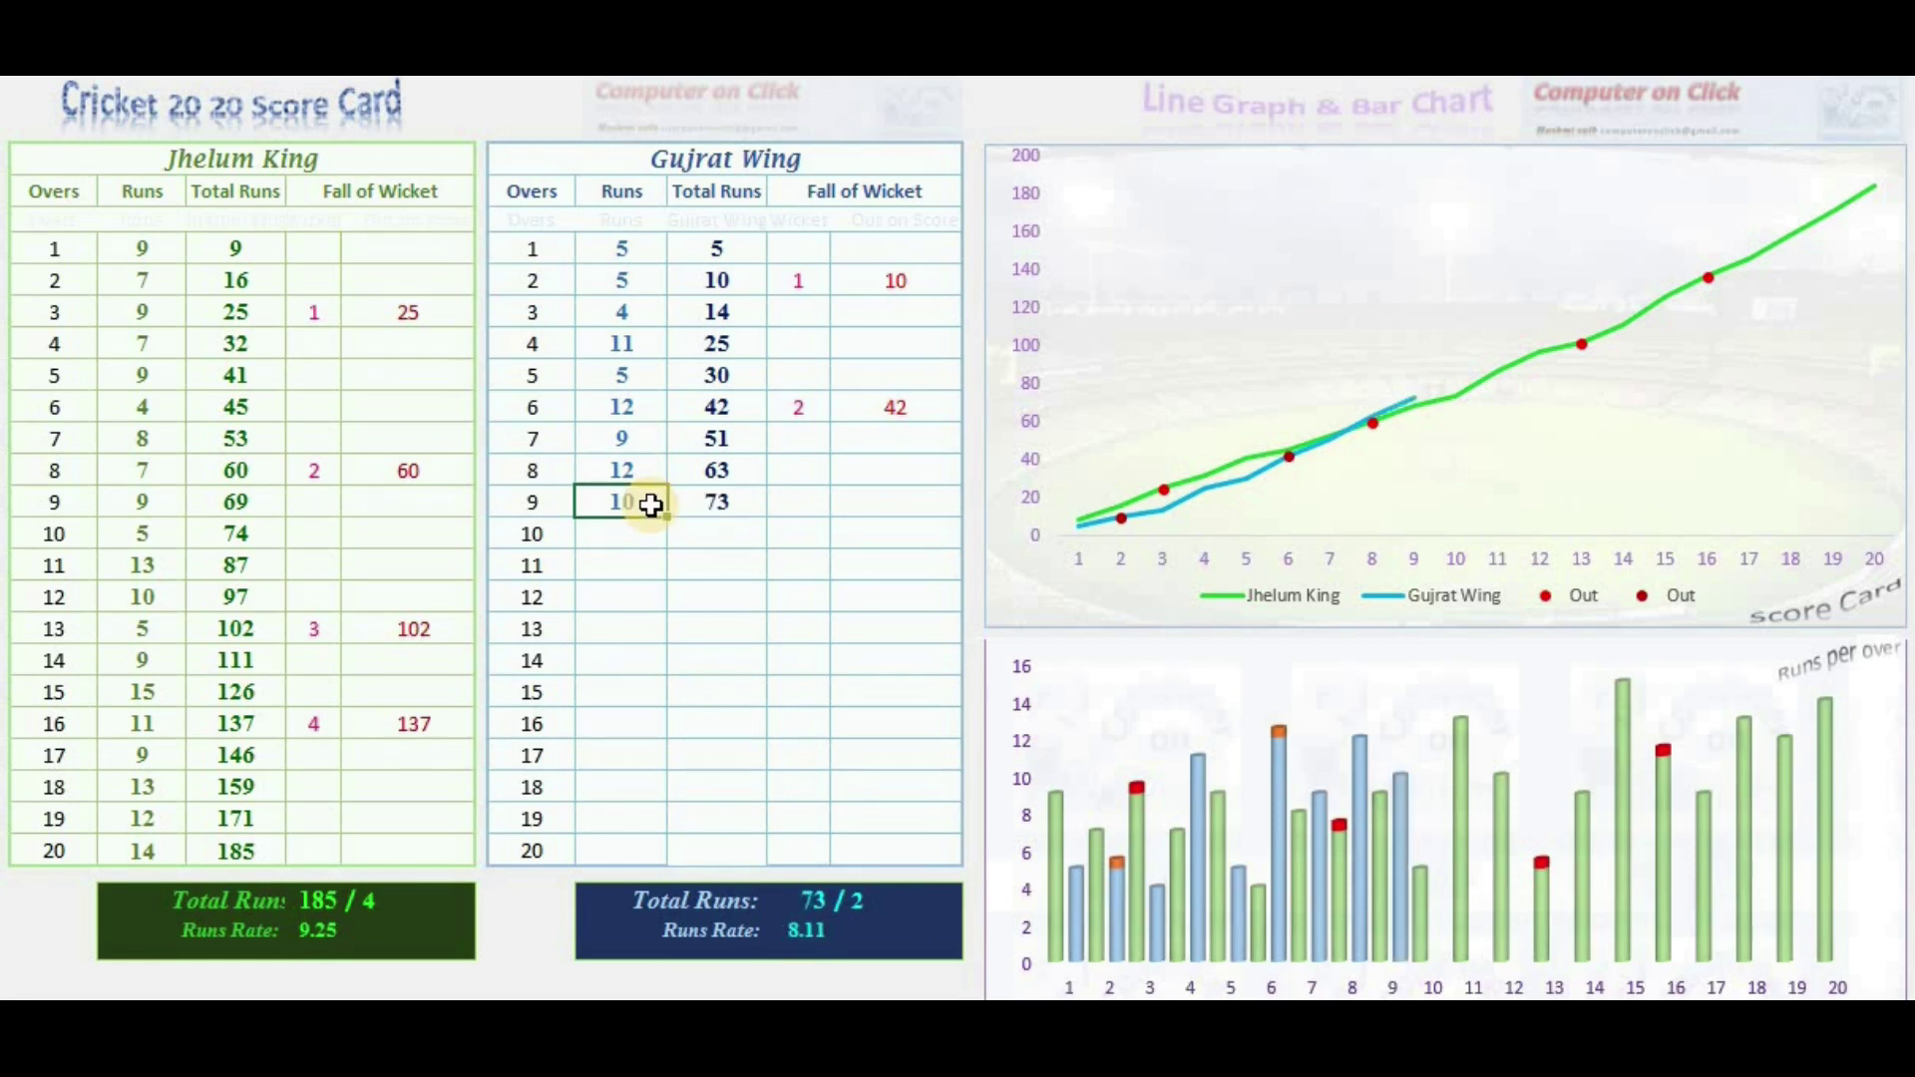
left_click(582, 532)
type("13")
left_click(582, 533)
key("Tab")
type("5")
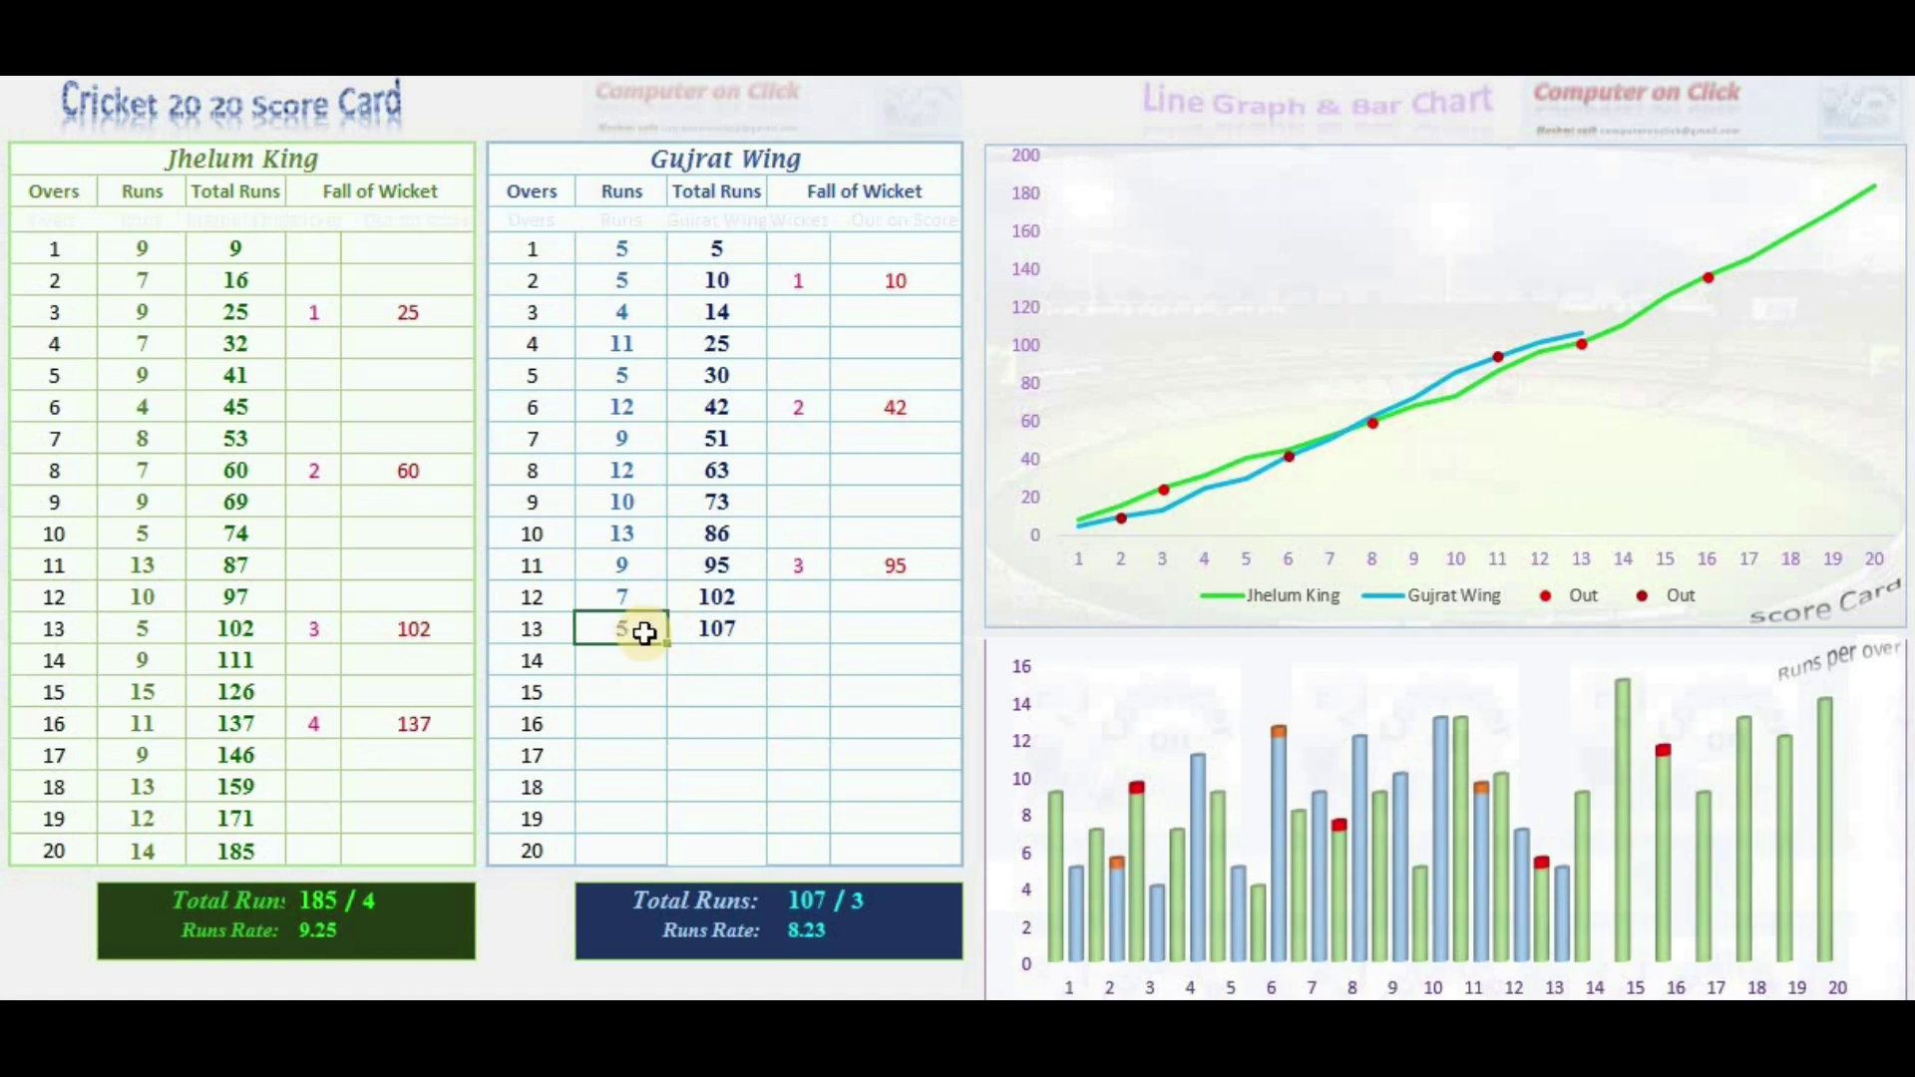
Step: Enter 9 runs with the fourth wicket for over 14, and 7 runs for over 15
left_click(628, 661)
type("9")
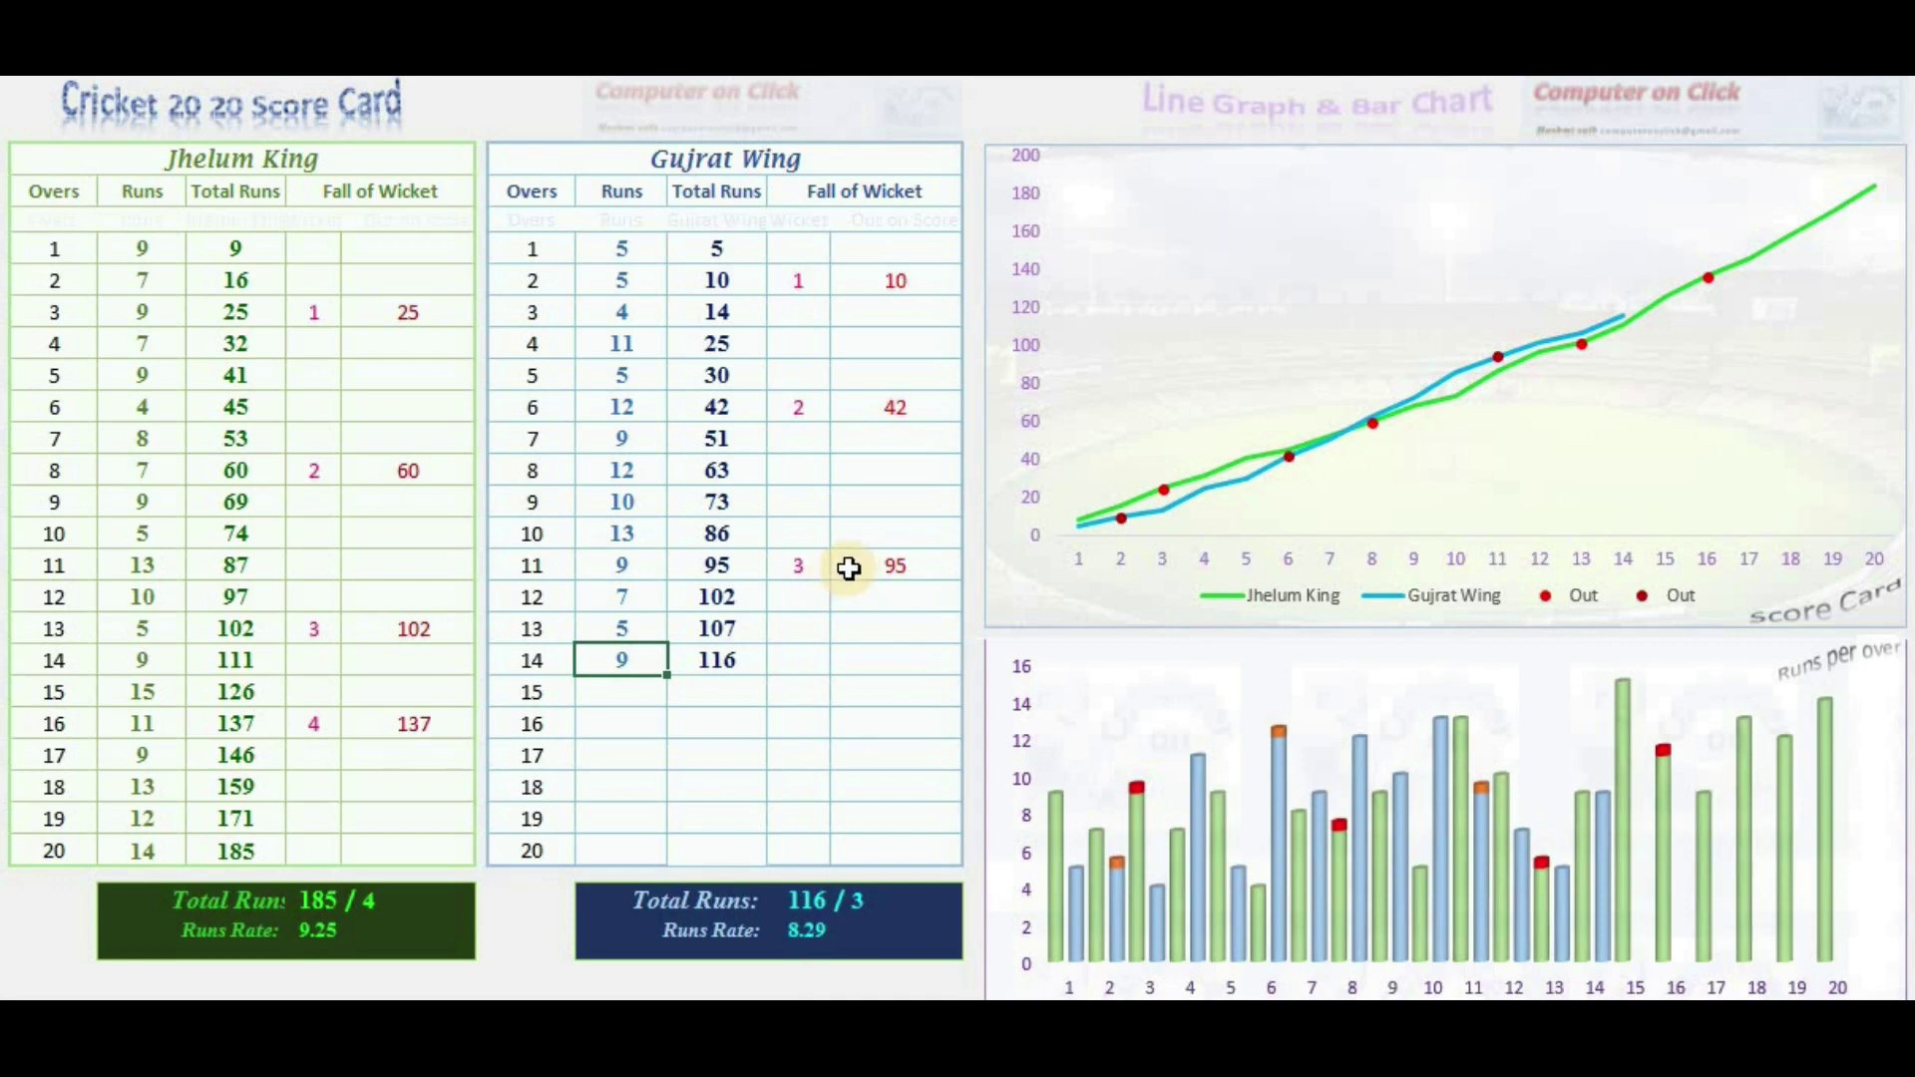
left_click(798, 660)
type("4")
left_click(621, 693)
type("7")
key("Return")
Step: Enter 6 and 8 runs for overs 16–17 and record the fifth wicket in over 17
type("6")
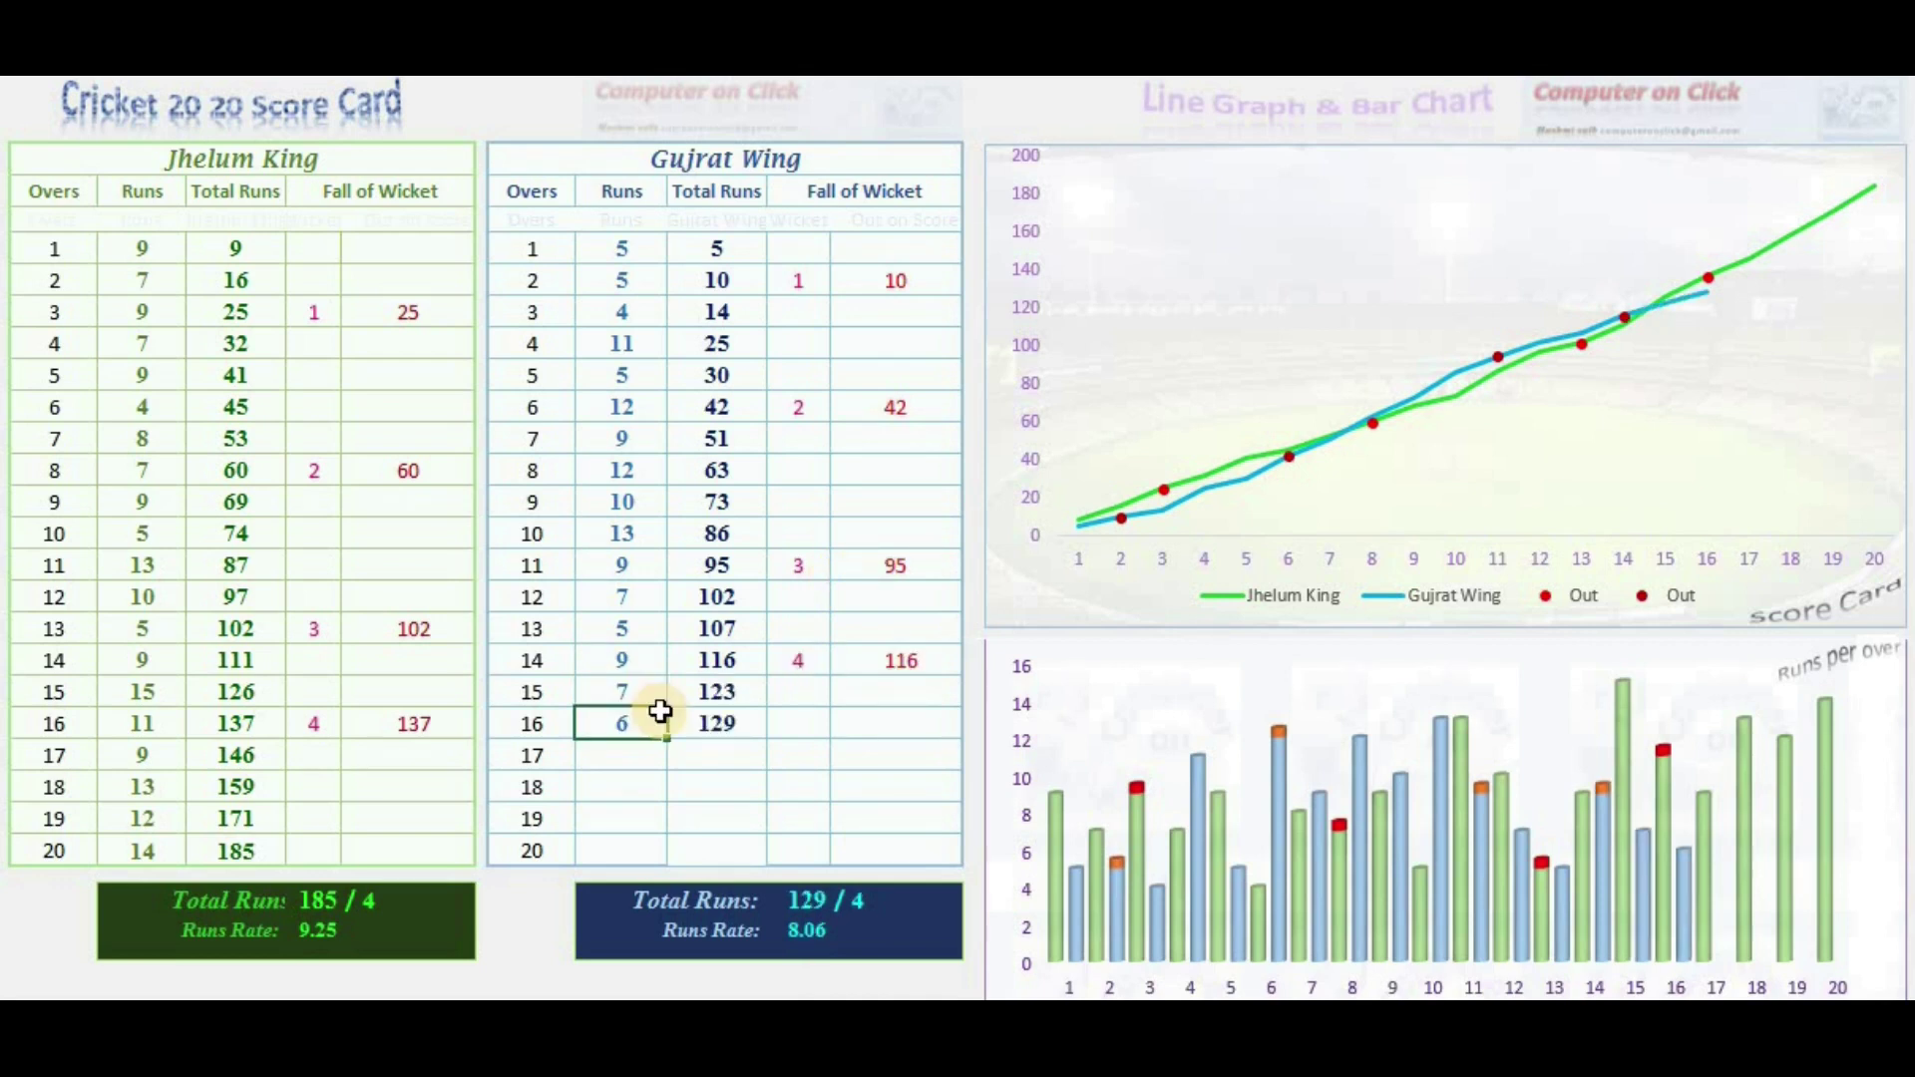
key("Down")
type("8")
key("ctrl+Return")
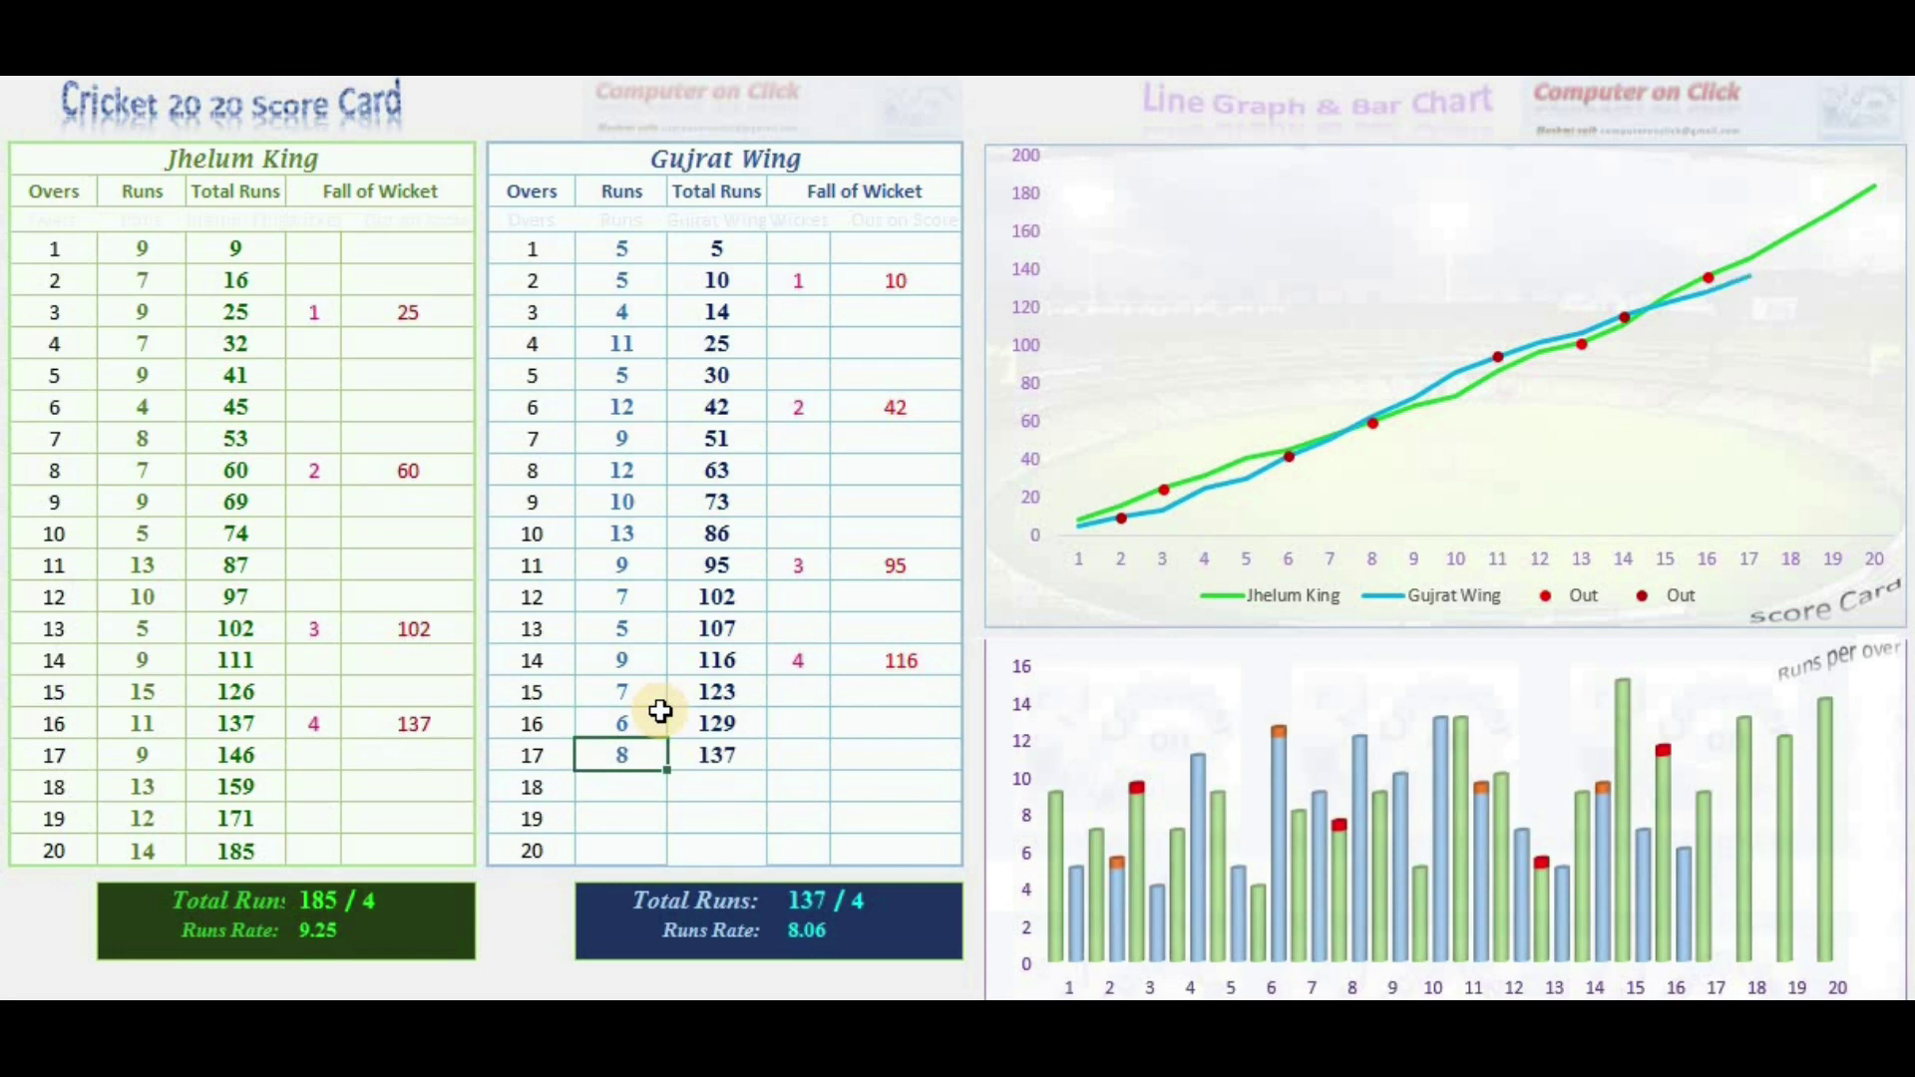
key("Right")
key("Right")
type("5")
key("ctrl+Return")
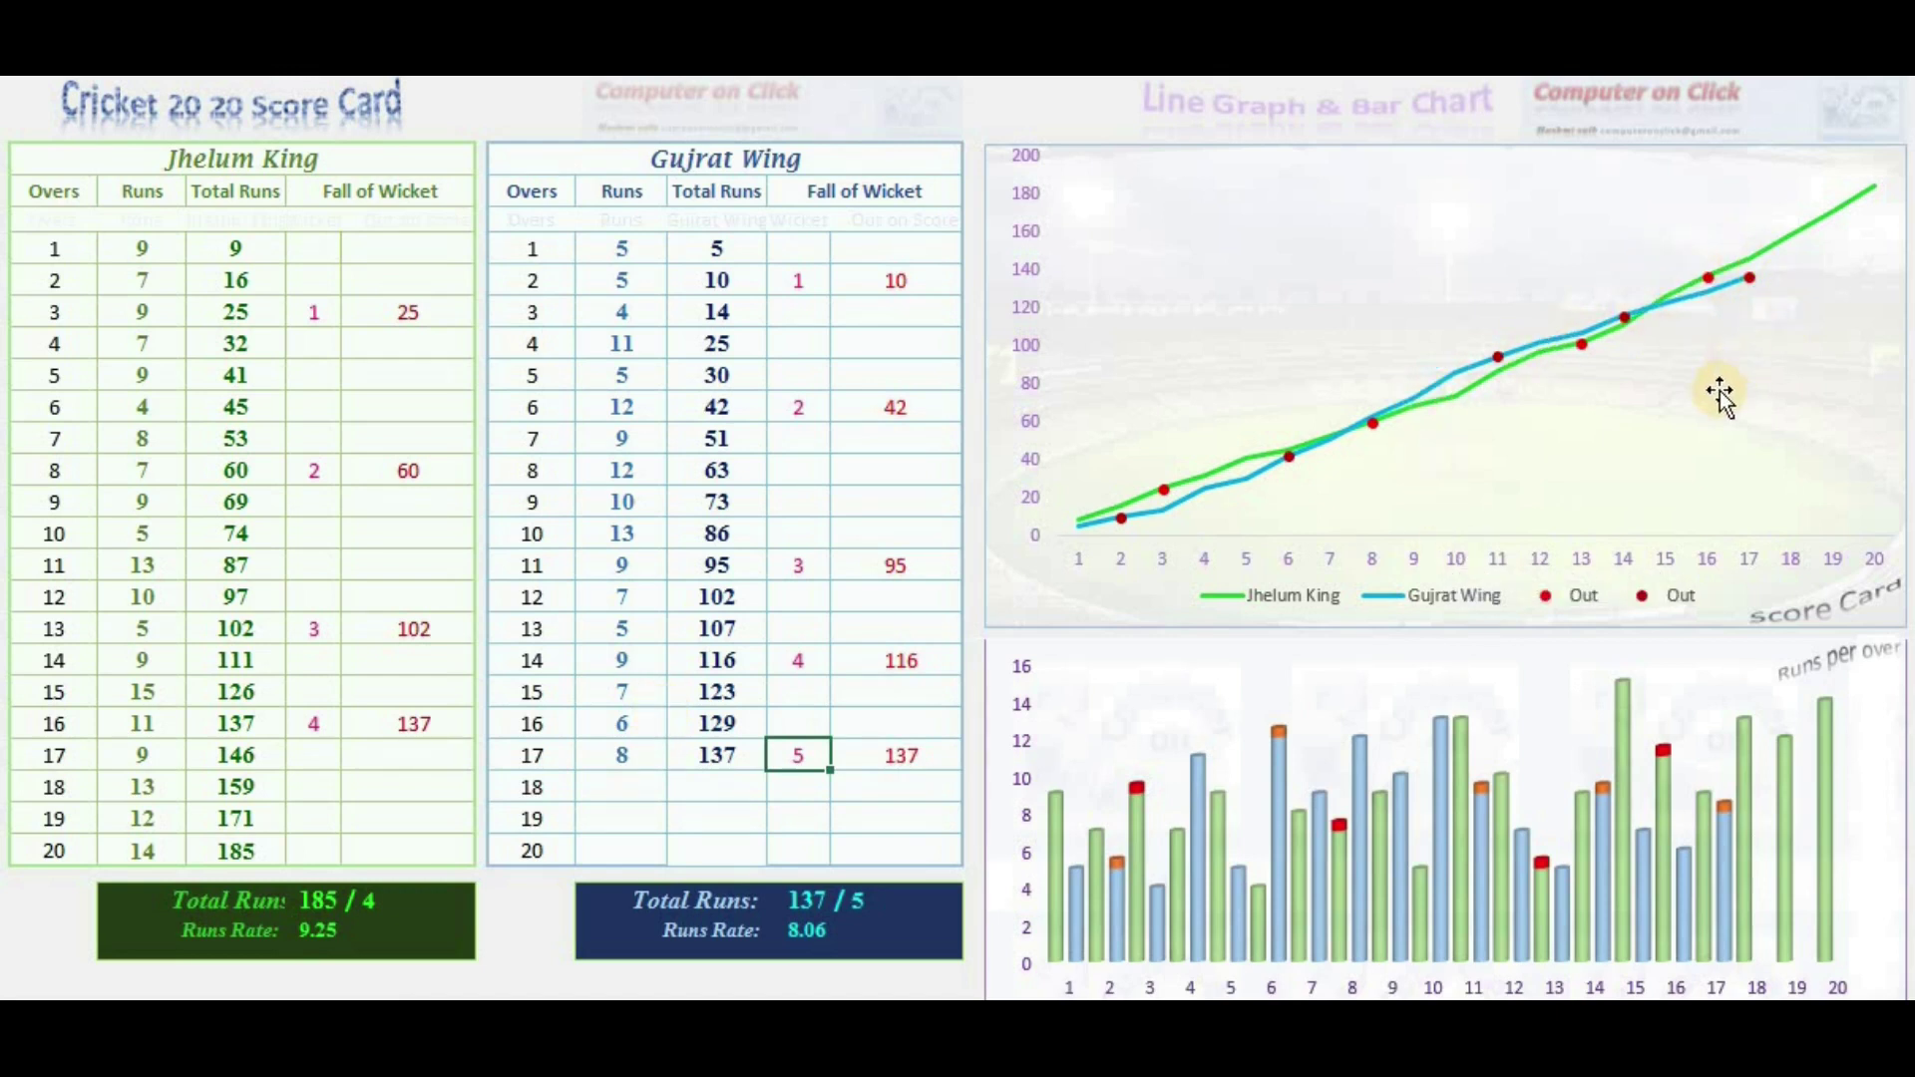
Step: Enter 9, 11 and 8 runs for overs 18–20, ending 165/5 and a 20-run Jhelum King win
left_click(648, 779)
type("9")
key("Return")
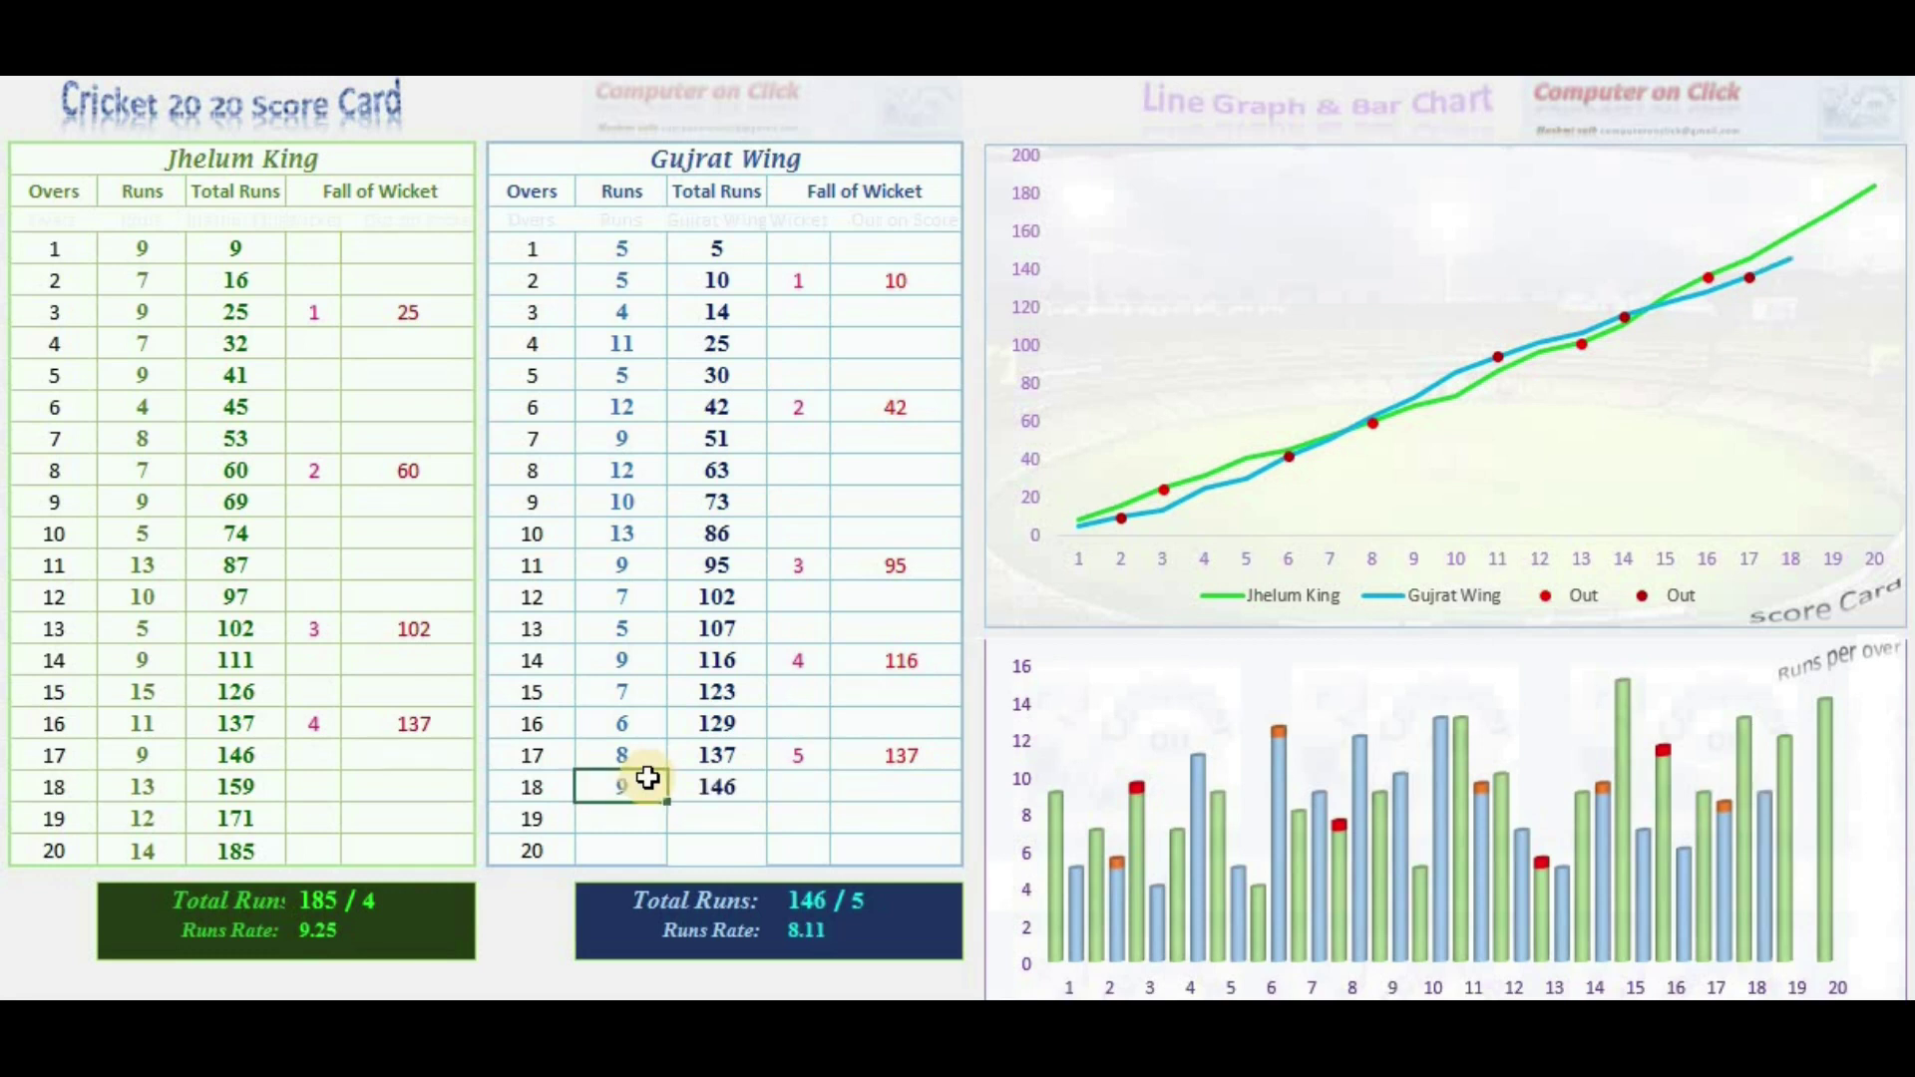
key("Down")
type("11")
key("Down")
type("8")
key("Return")
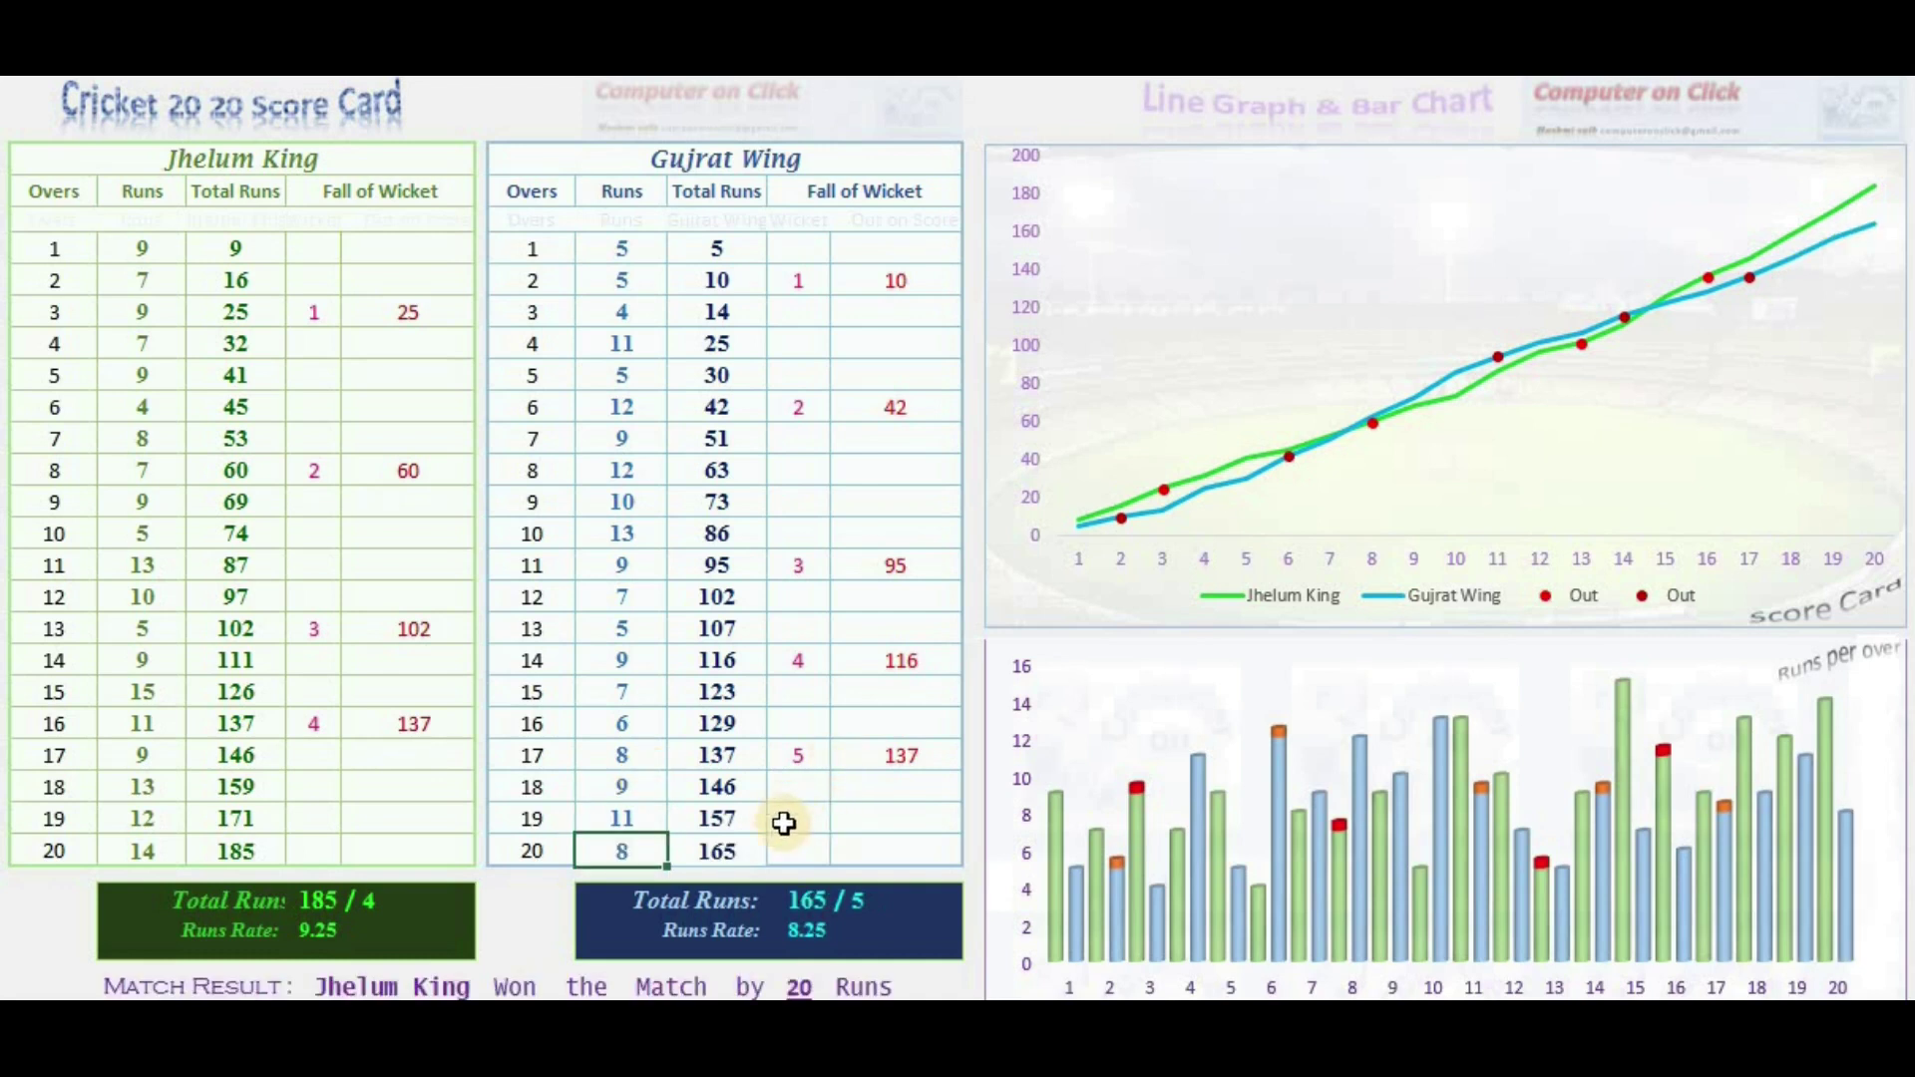